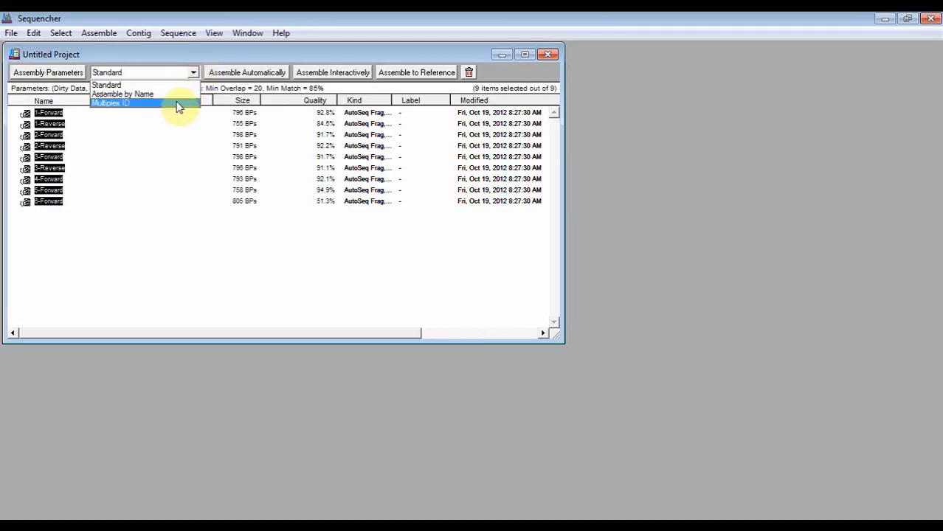
Align the nine selected sequences with the MUSCLE algorithm, leaving the assembly mode on Standard
left_click(100, 37)
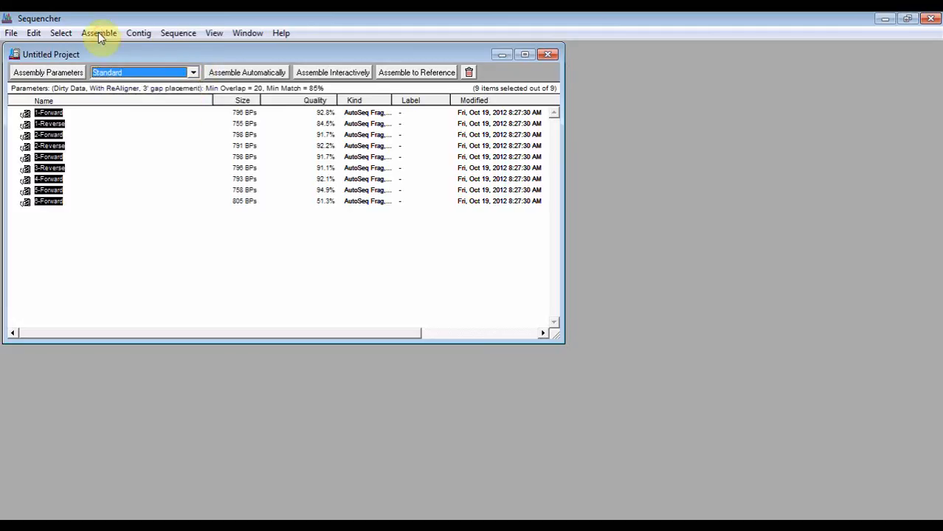
left_click(100, 34)
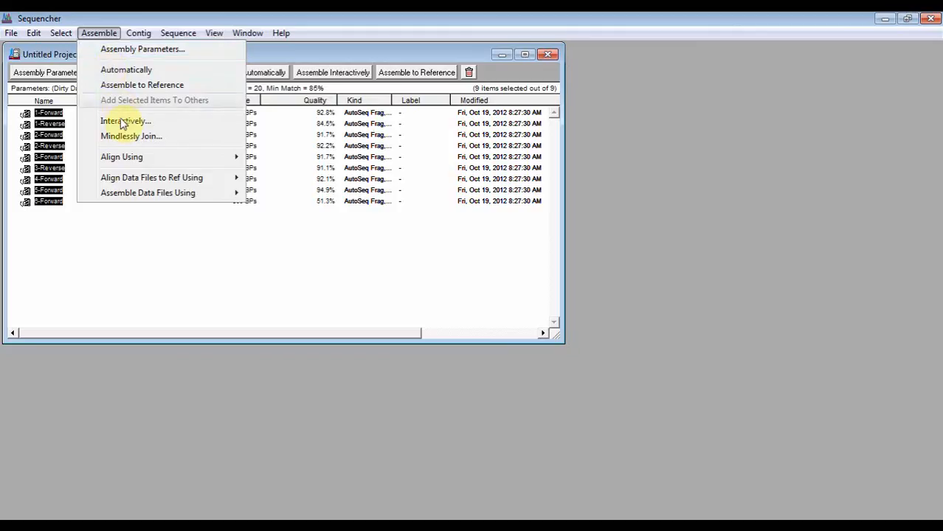
mouse_move(217, 155)
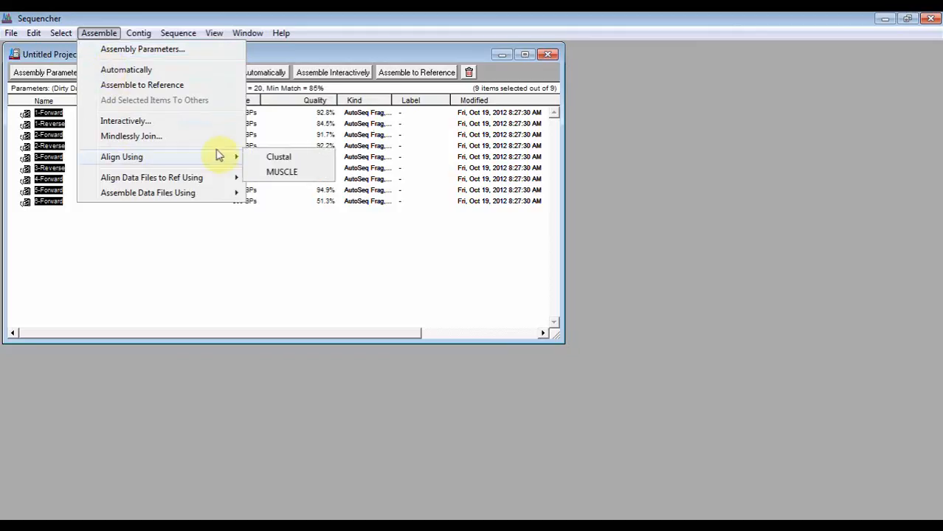
left_click(275, 176)
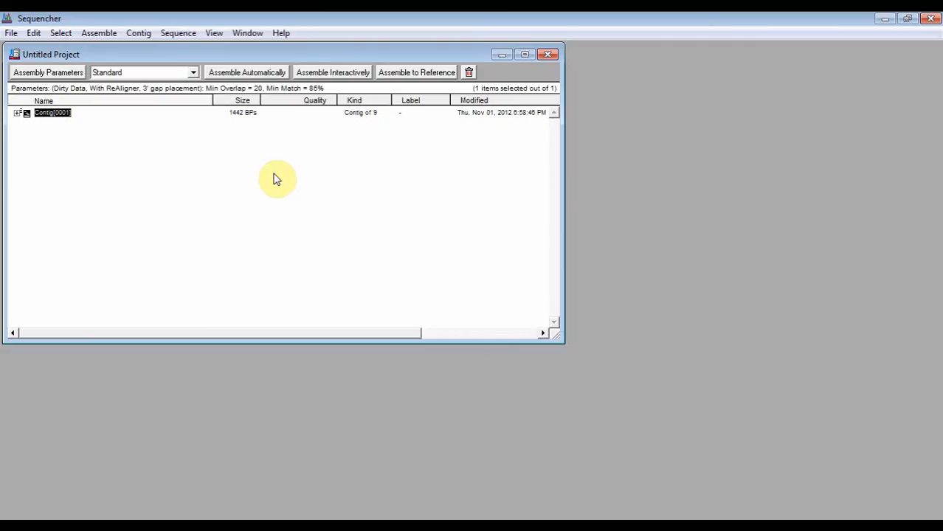
Open the new contig's bases view and show the chromatograms at consensus position 41
double_click(26, 112)
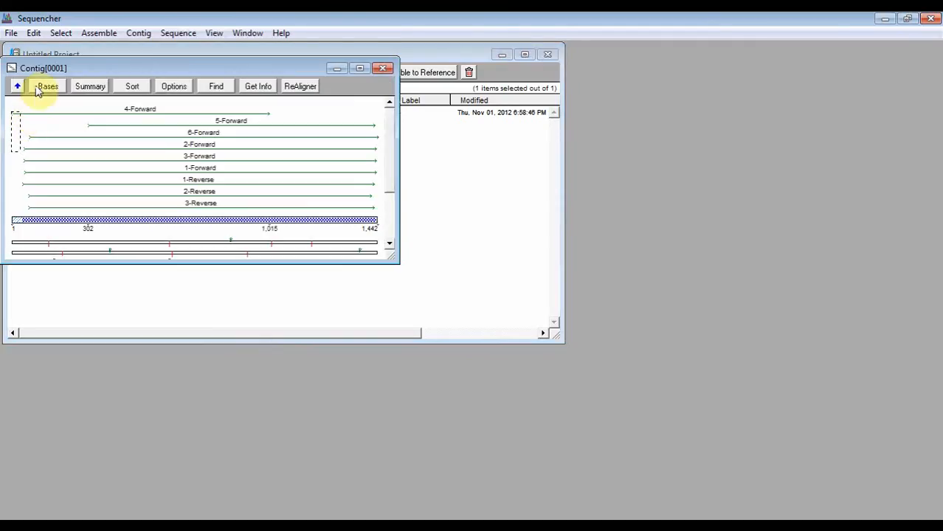
left_click(43, 87)
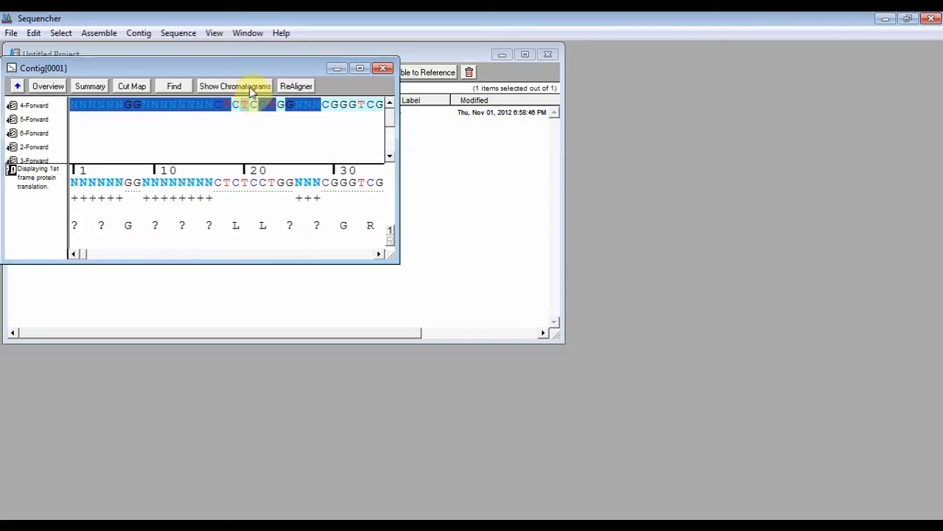
left_click(250, 87)
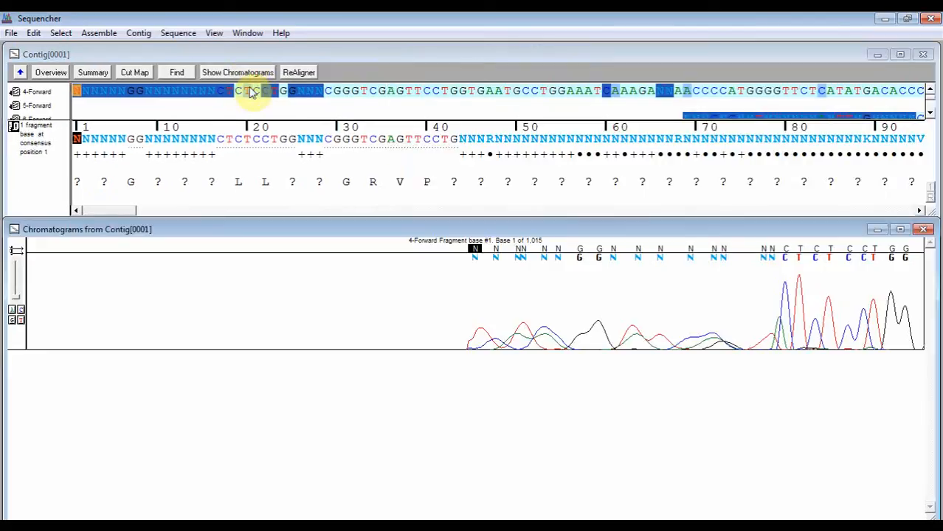
left_click(436, 138)
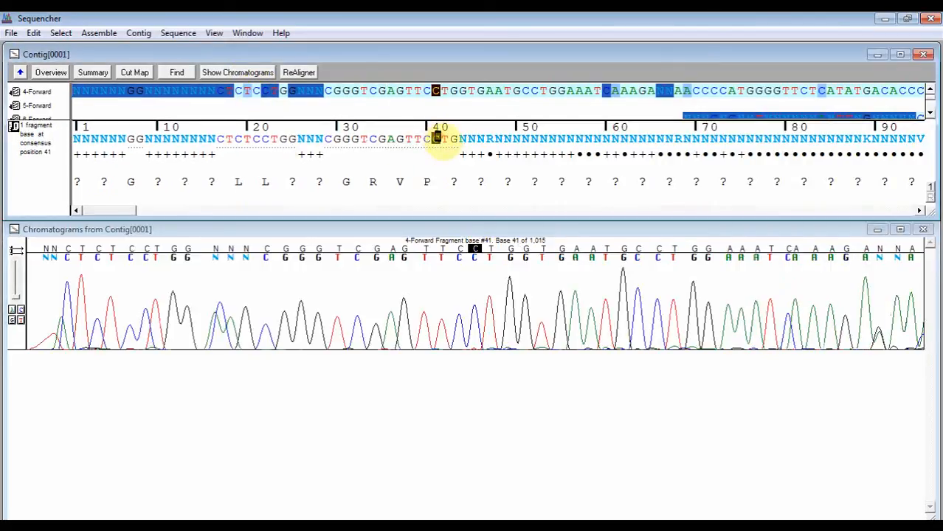
Search the contig's translation for the amino acid Y across three reading frames
left_click(61, 33)
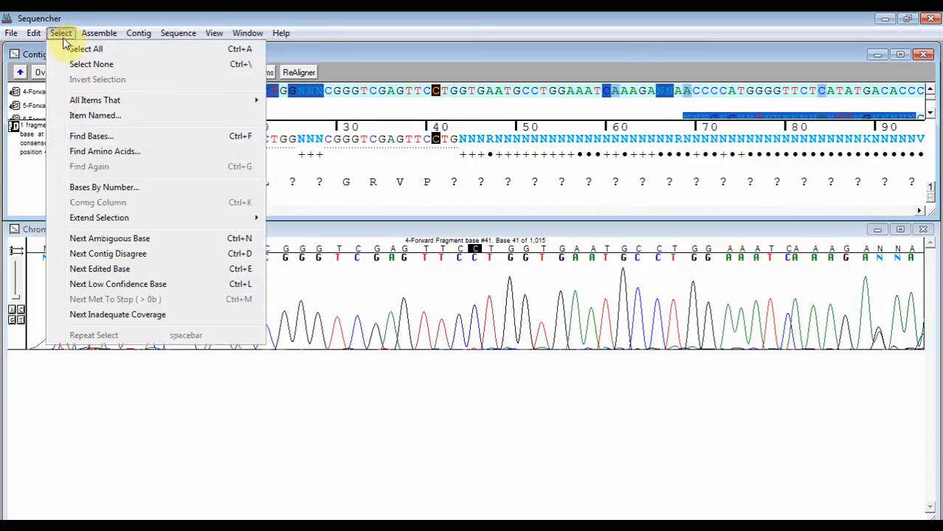
left_click(104, 151)
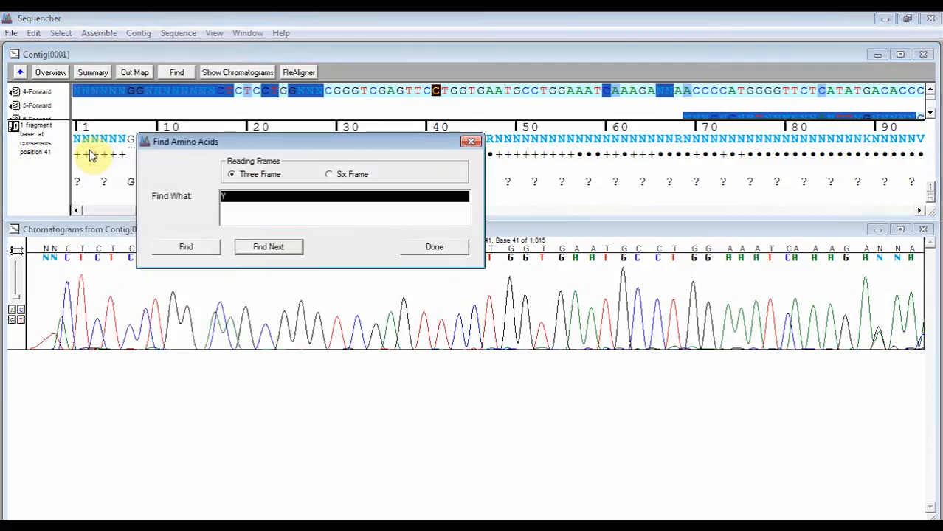
left_click(252, 246)
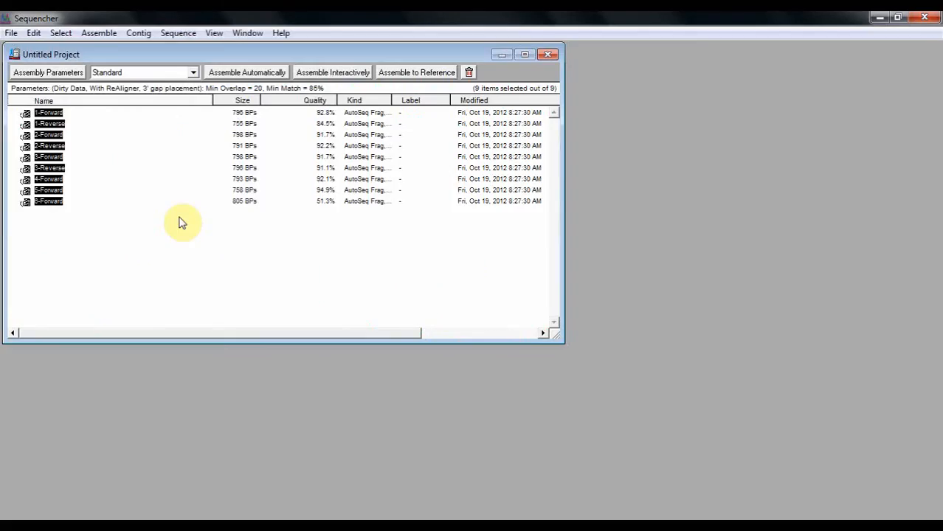
Preview end trimming for the nine selected sequences and accept the existing phase 1 trim criteria
left_click(177, 34)
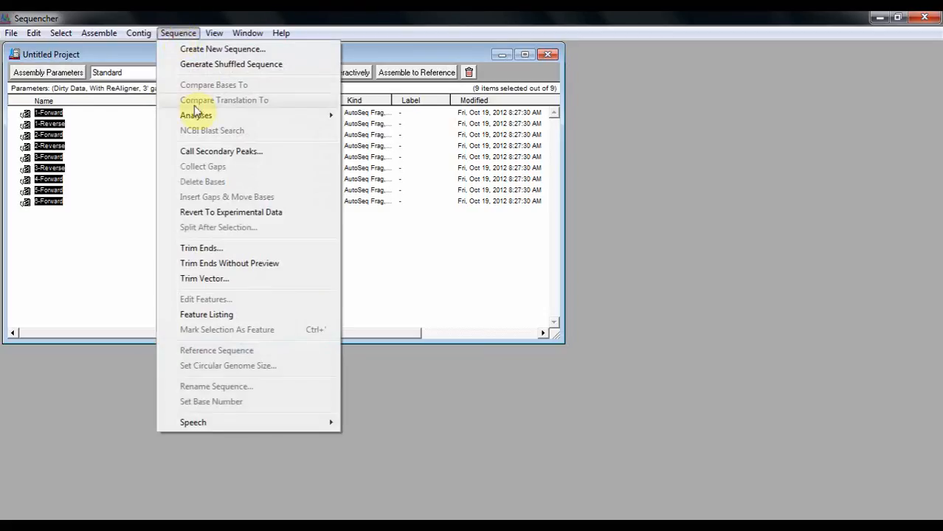
left_click(219, 249)
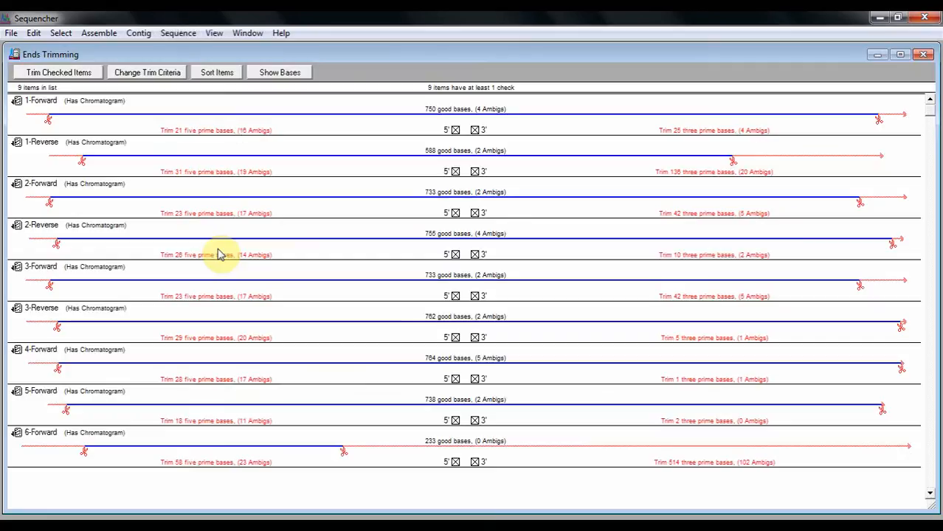
left_click(160, 74)
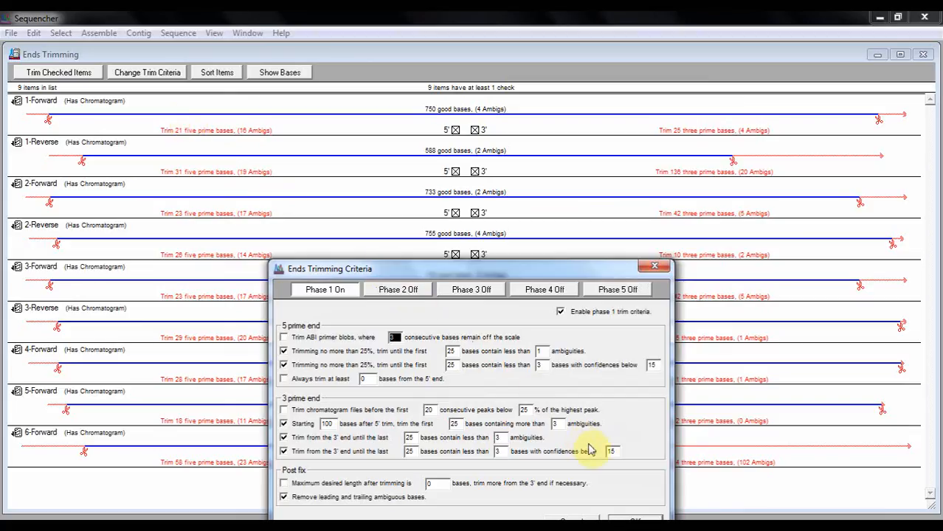
left_click(644, 521)
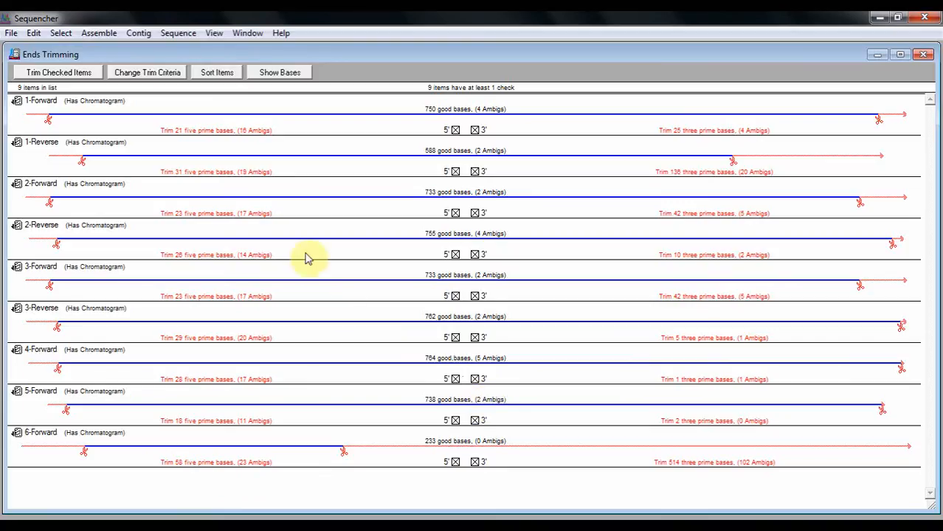
Trim the checked 5' and 3' ends of all nine sequences and close the trimming preview
left_click(82, 79)
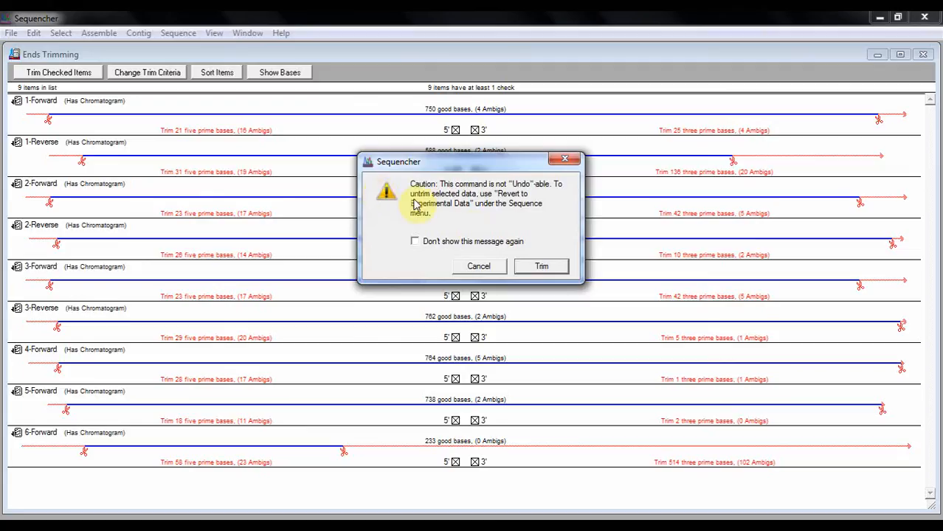
left_click(543, 267)
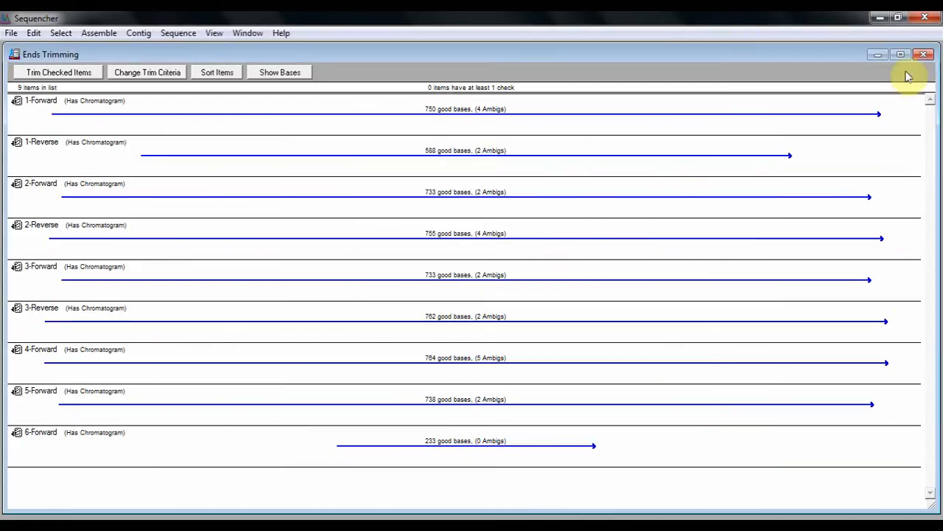
left_click(923, 56)
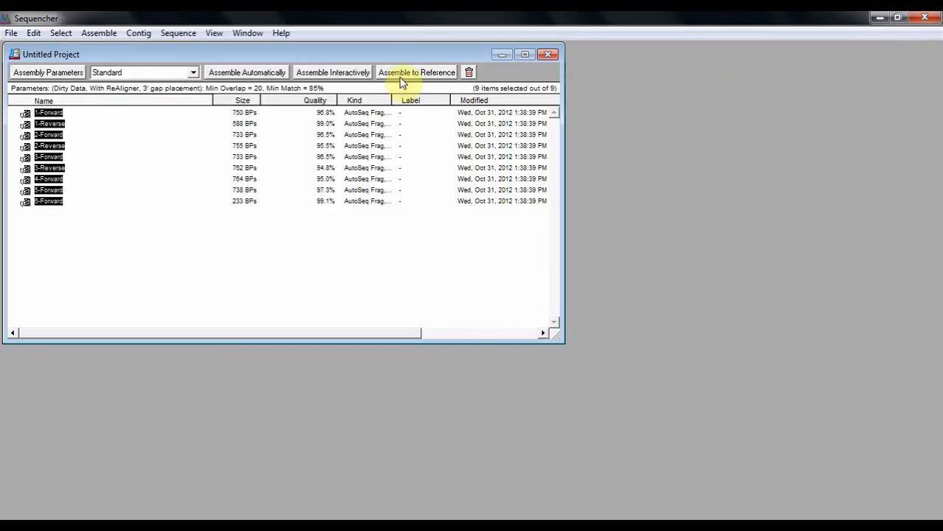
Align the nine trimmed sequences with MUSCLE, keeping the Standard assembly mode
left_click(193, 74)
left_click(194, 75)
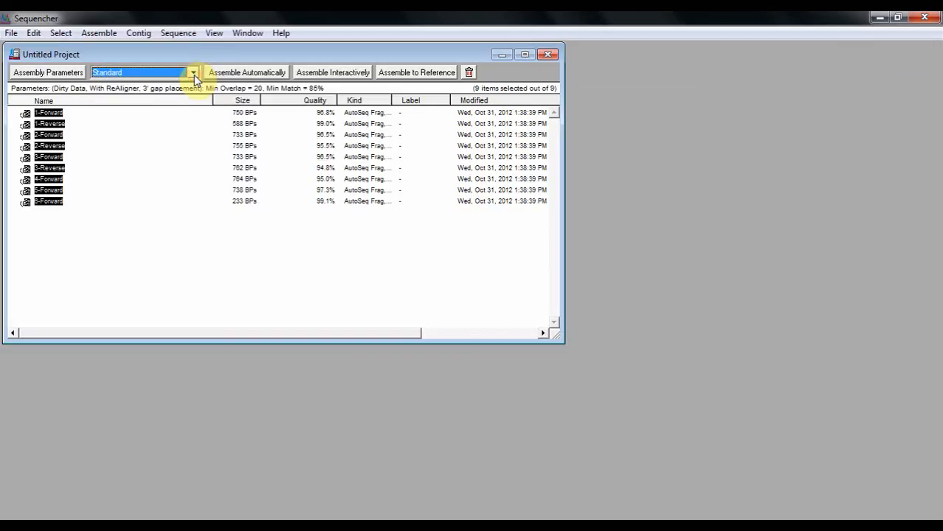
left_click(103, 37)
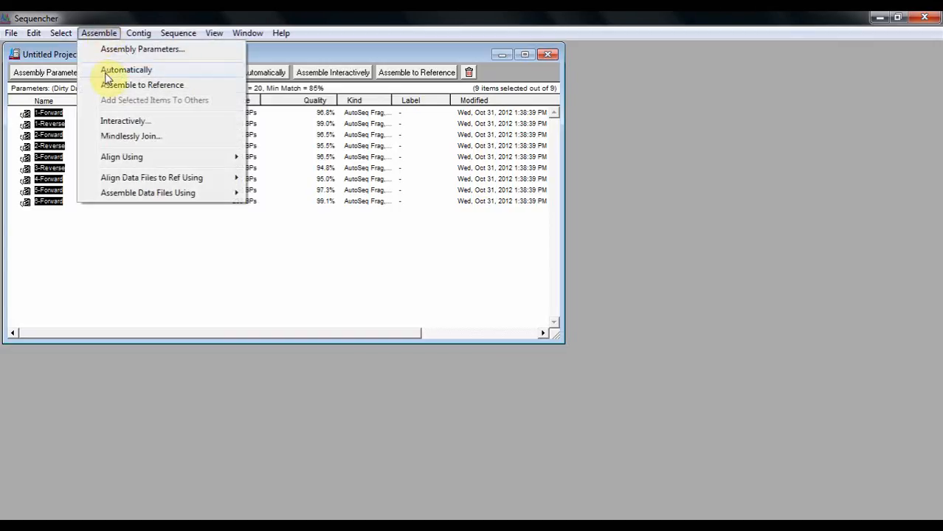
mouse_move(108, 158)
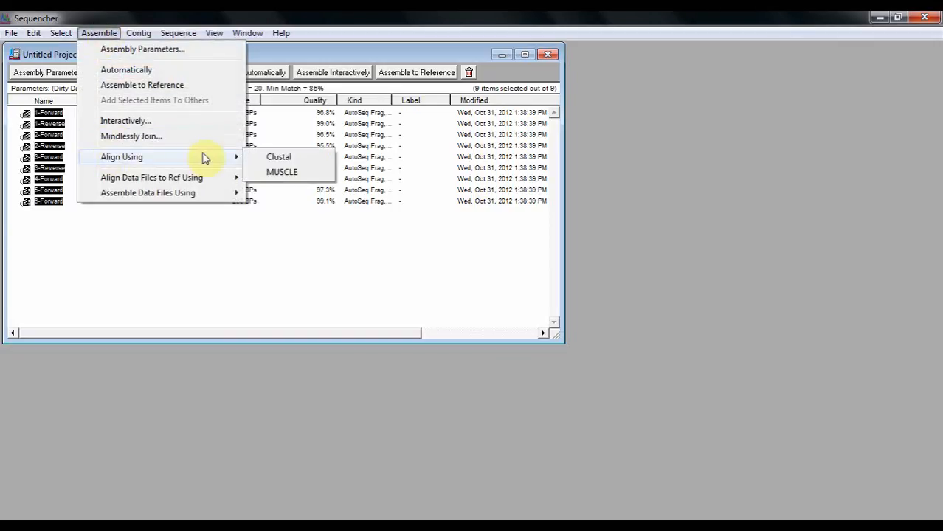
left_click(286, 177)
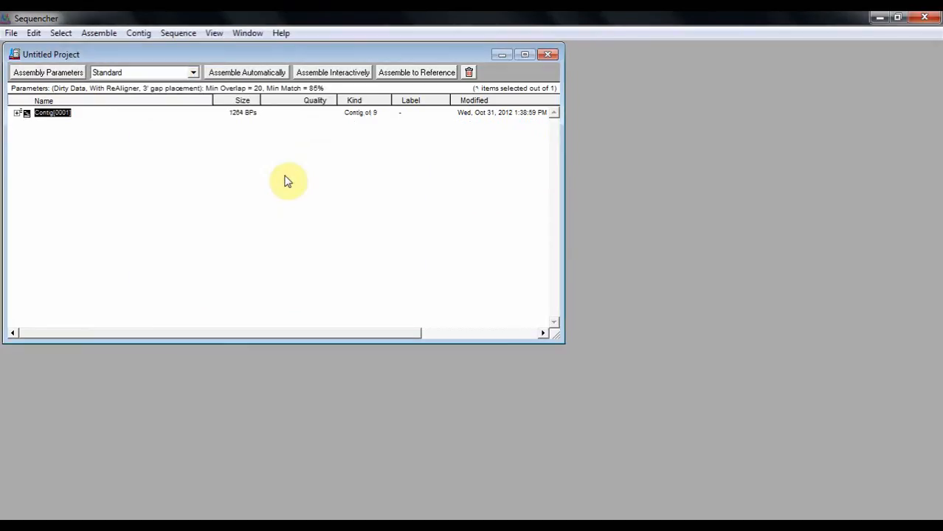
Open the contig of trimmed sequences at base level and show its chromatograms
double_click(25, 116)
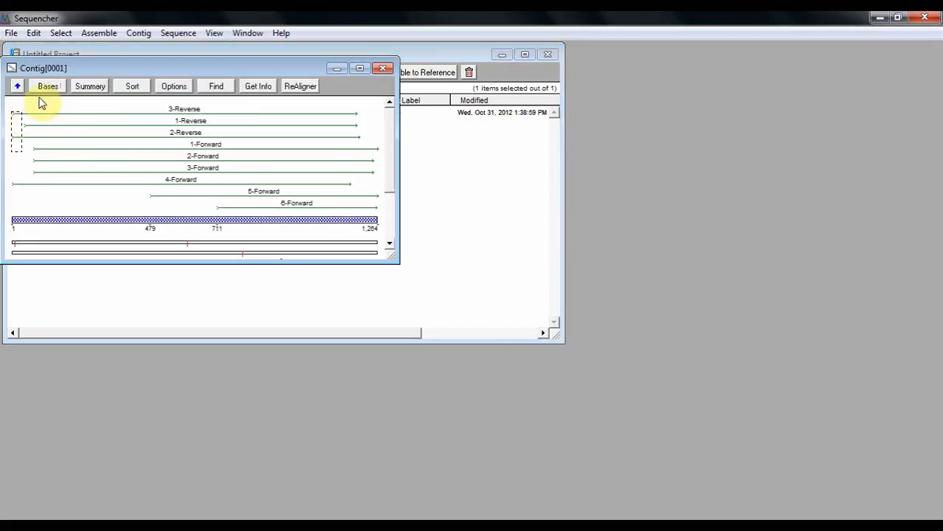
left_click(46, 86)
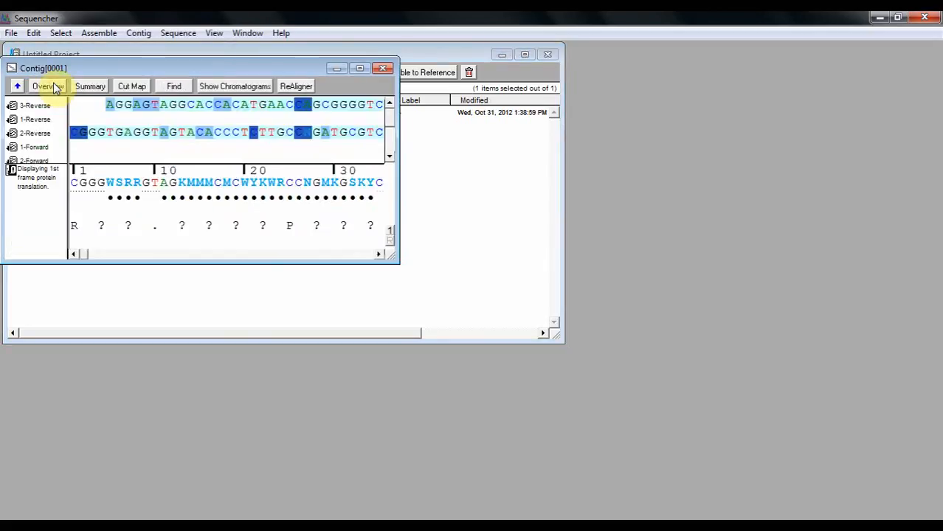
left_click(213, 86)
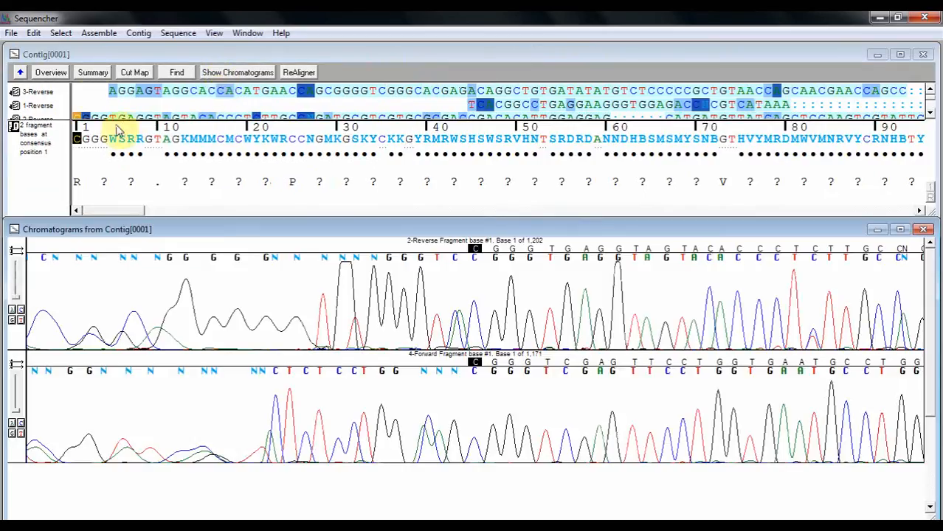
Step through six successive occurrences of amino acid Y in three reading frames of the trimmed contig, then close the search
left_click(62, 34)
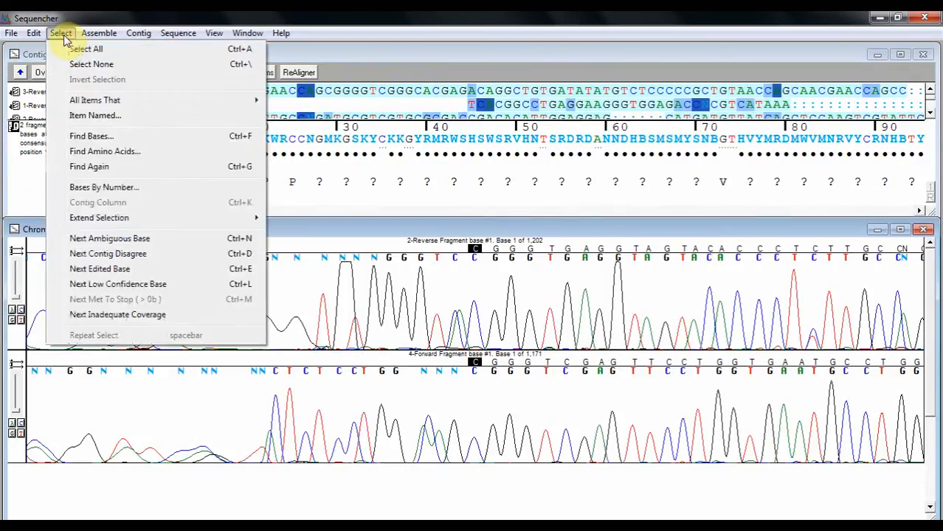
left_click(93, 152)
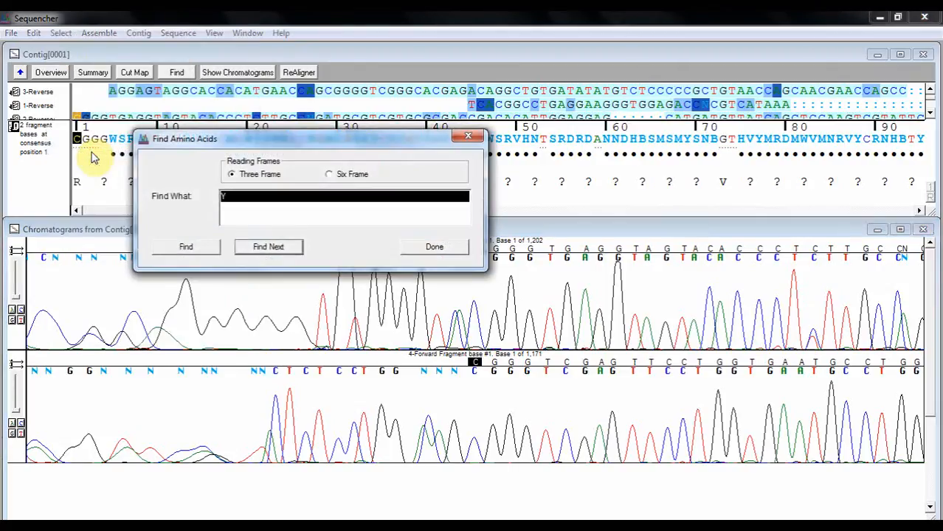
left_click(267, 248)
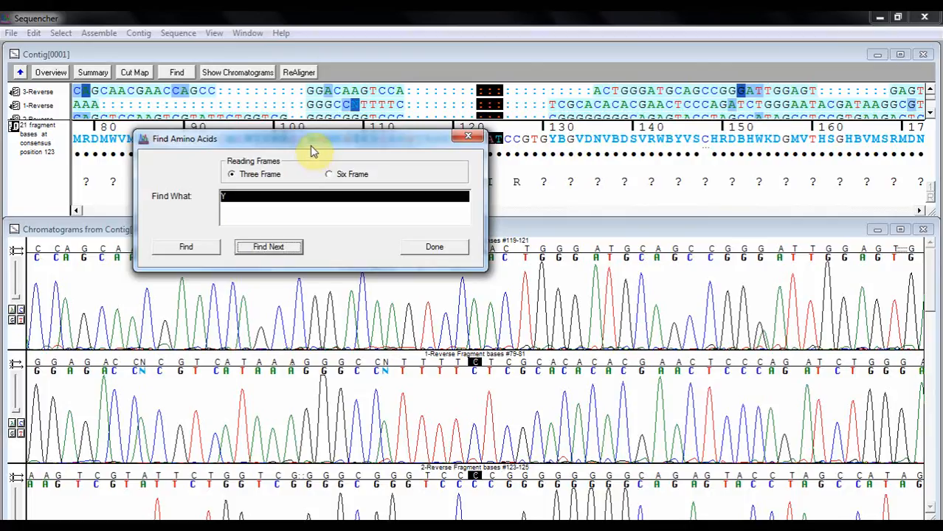
left_click_drag(311, 150, 247, 150)
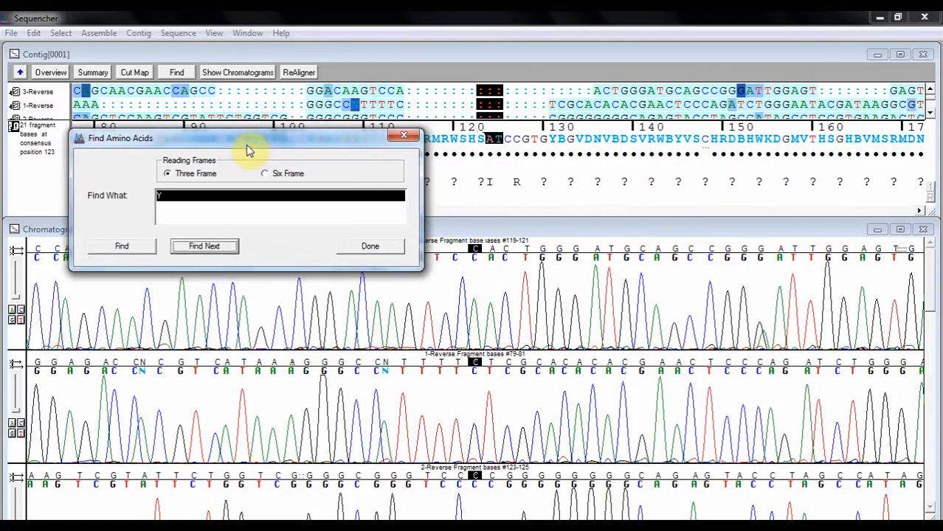
left_click(213, 247)
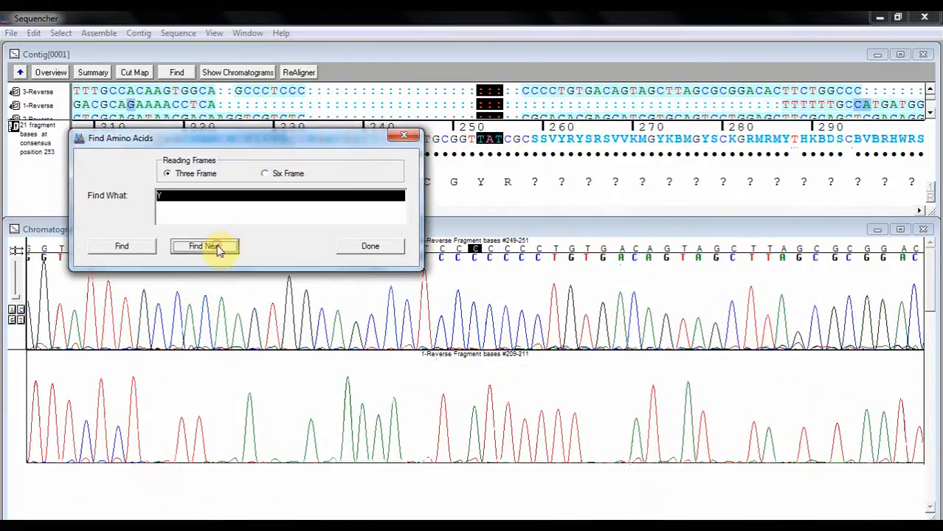
left_click(214, 247)
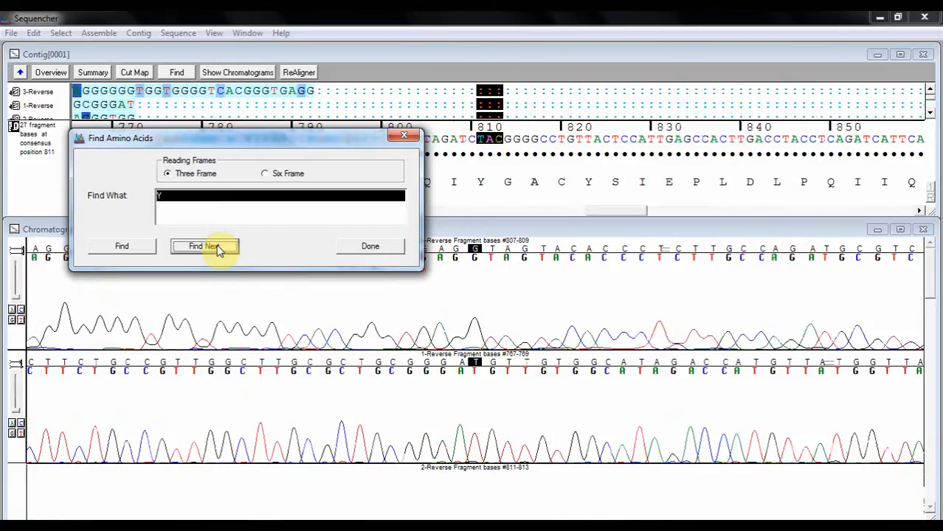
left_click(214, 247)
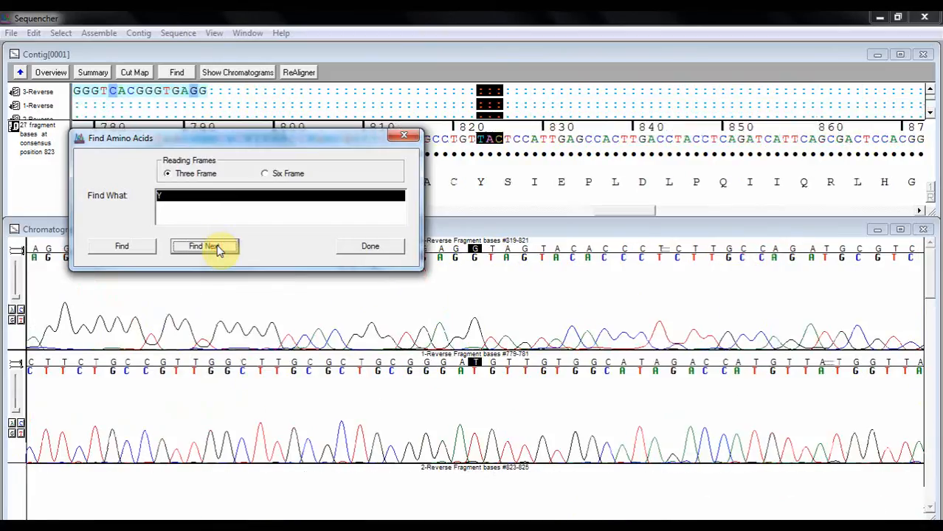
left_click(218, 249)
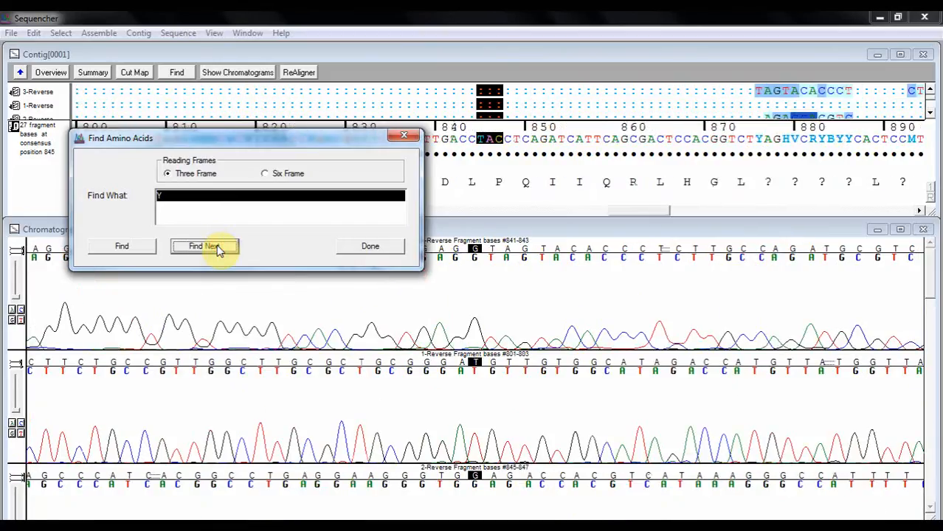
left_click(218, 250)
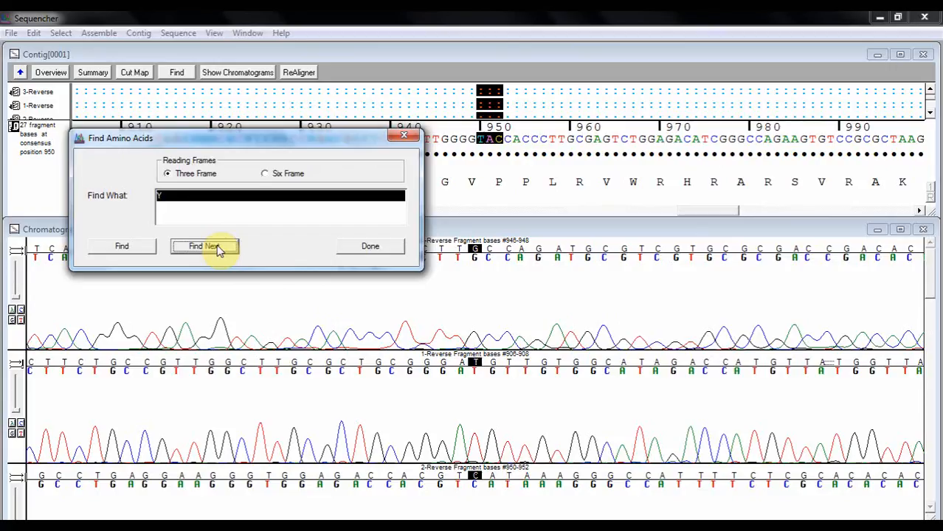
left_click(348, 246)
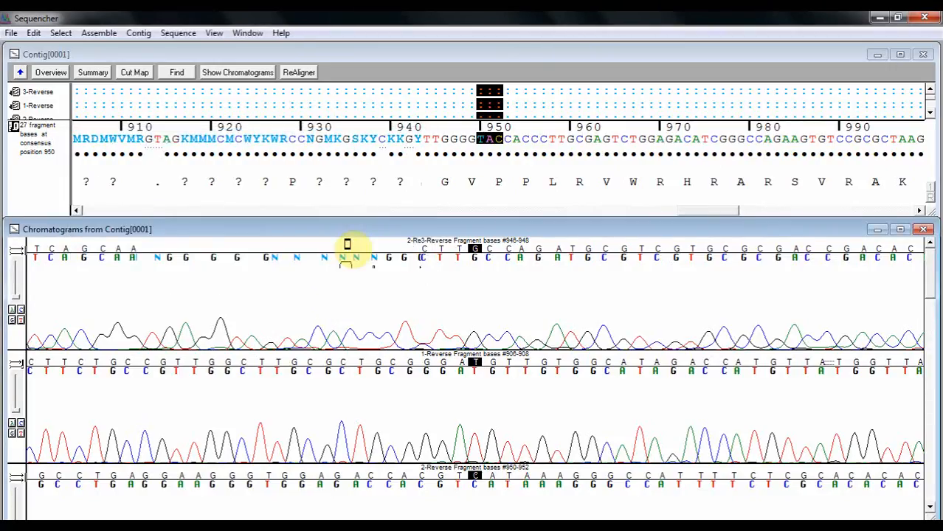
Close the contig and chromatogram windows, and compare the bases of the trimmed contig's sequences to its consensus
left_click(923, 56)
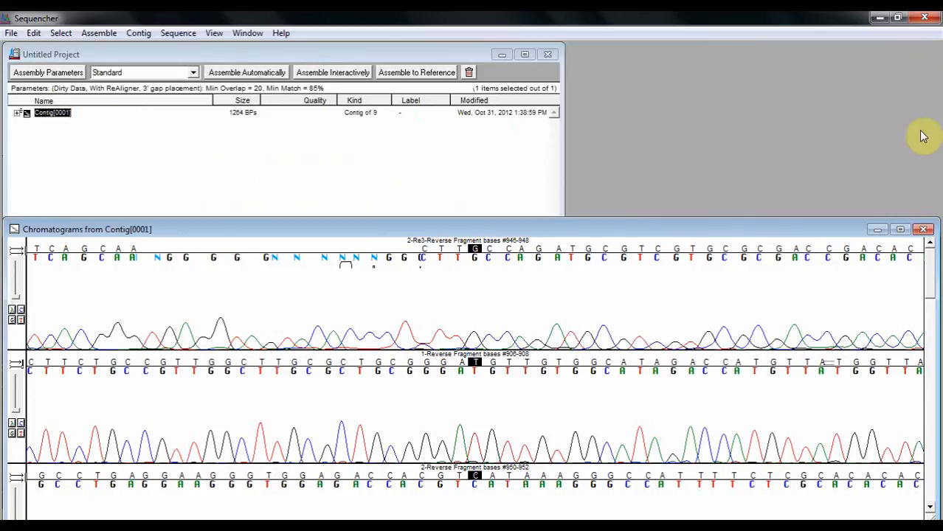
left_click(924, 231)
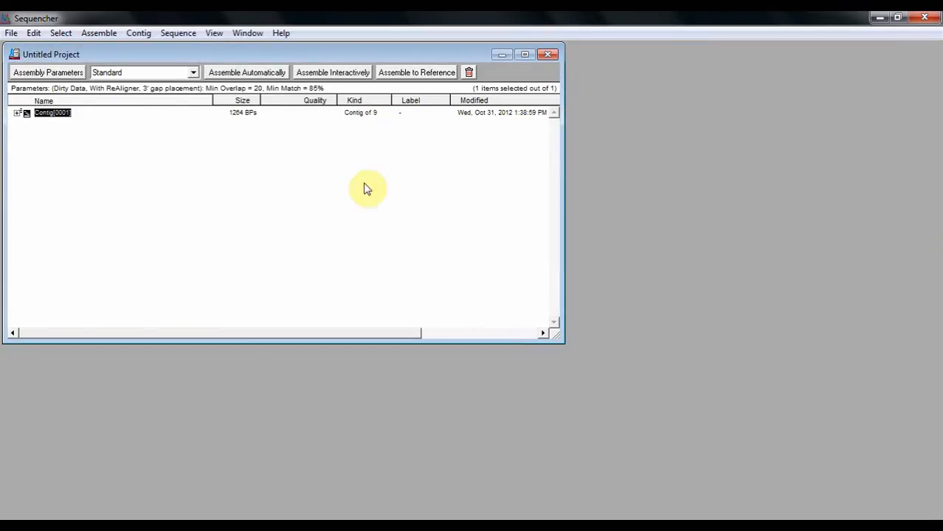
left_click(172, 37)
mouse_move(236, 90)
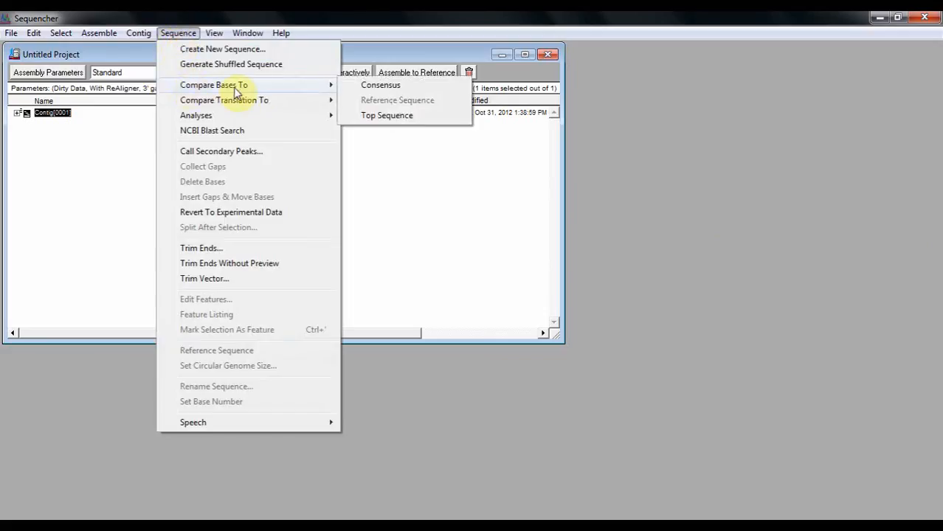
left_click(369, 85)
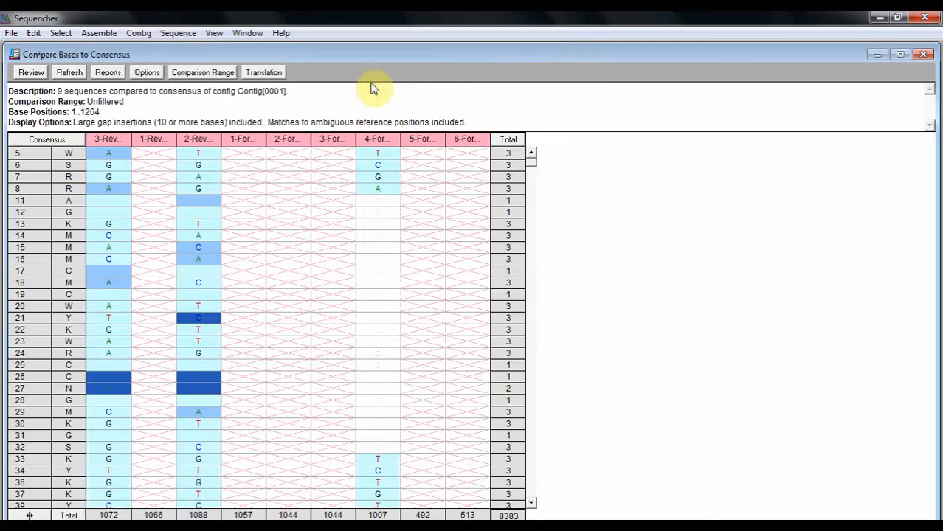
Open a report of the entire comparison table in the Variance Table Report format
left_click(107, 72)
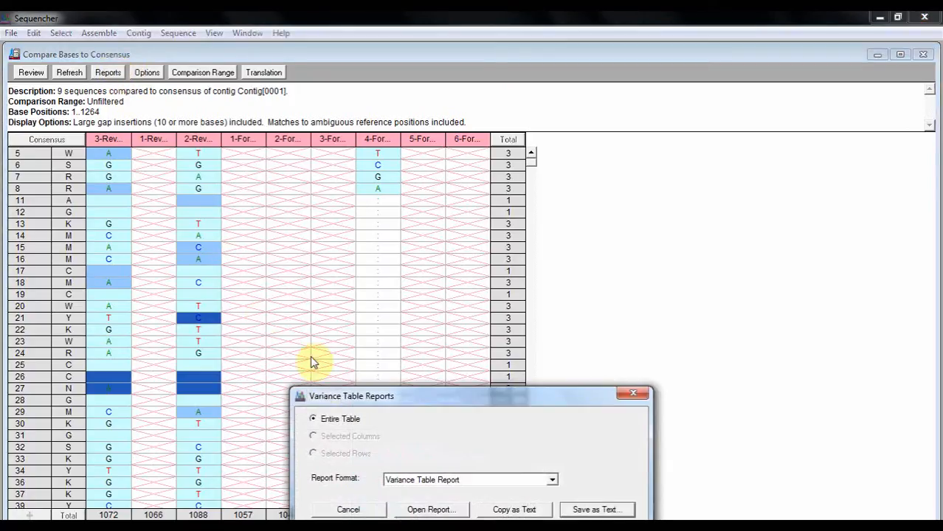
left_click(552, 480)
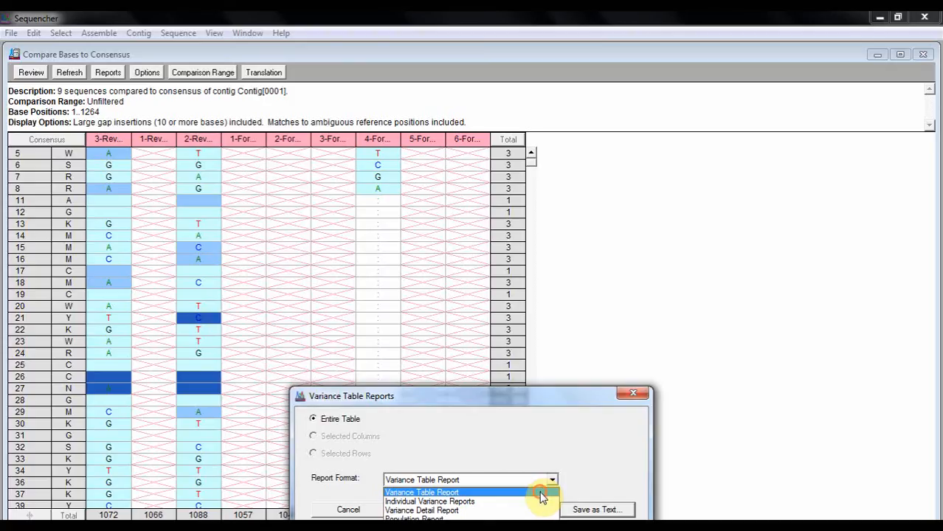
left_click(541, 493)
left_click(434, 509)
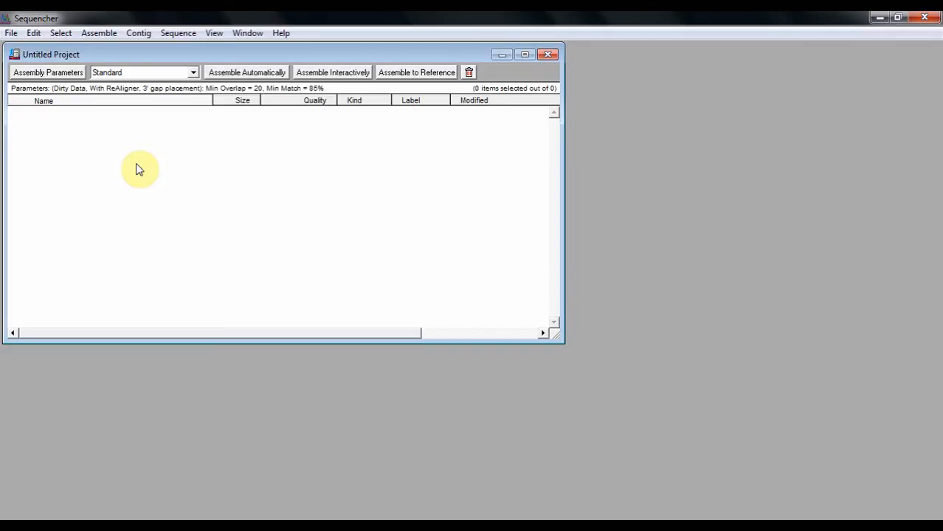
Assemble the NGS data files read1.fq and read2.fq with Velvet, keeping hash length 21 and None as the results viewer
left_click(98, 34)
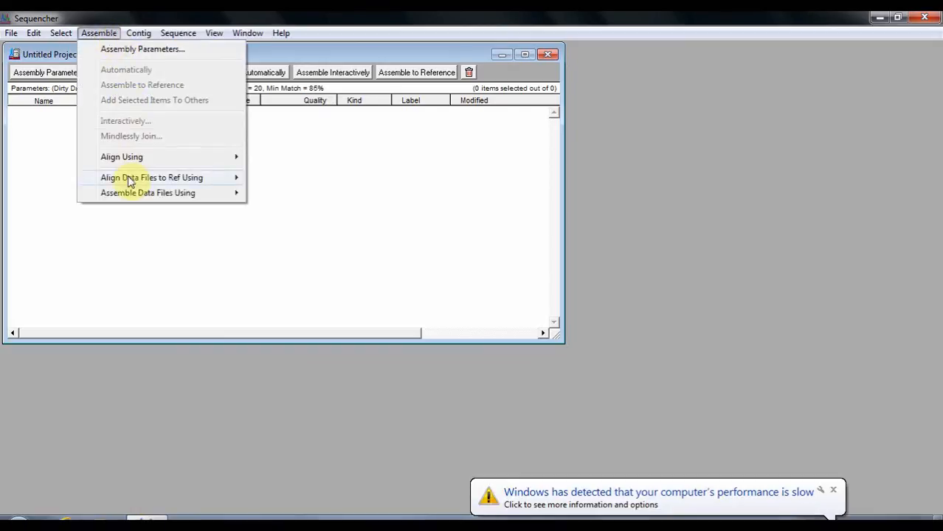
mouse_move(132, 198)
left_click(279, 194)
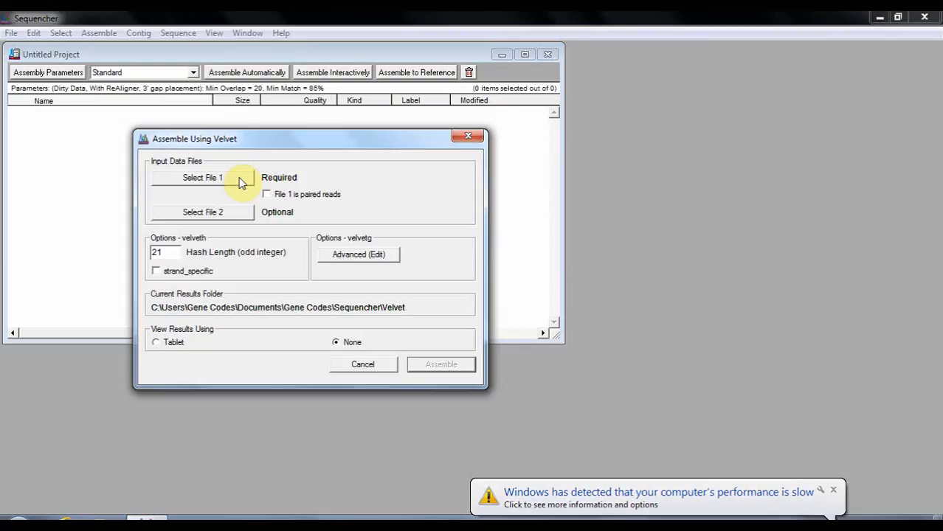
left_click(239, 180)
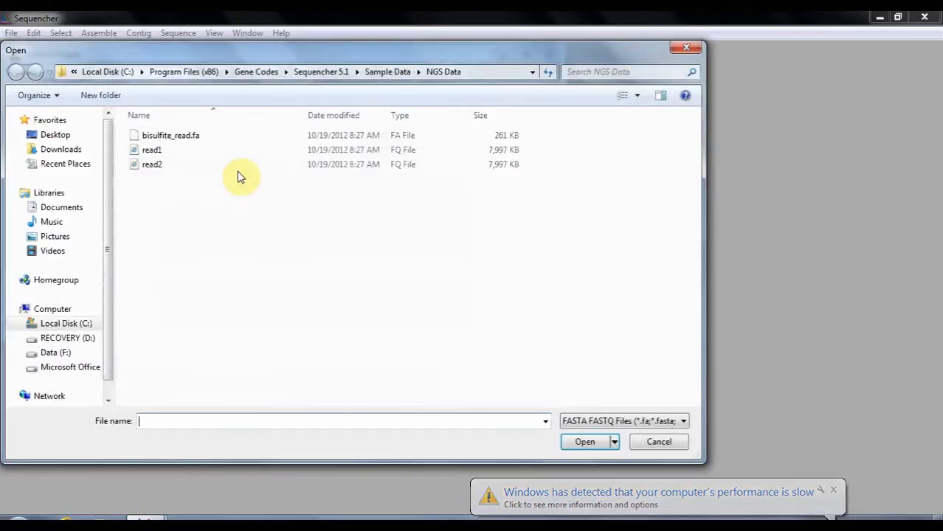
left_click(238, 154)
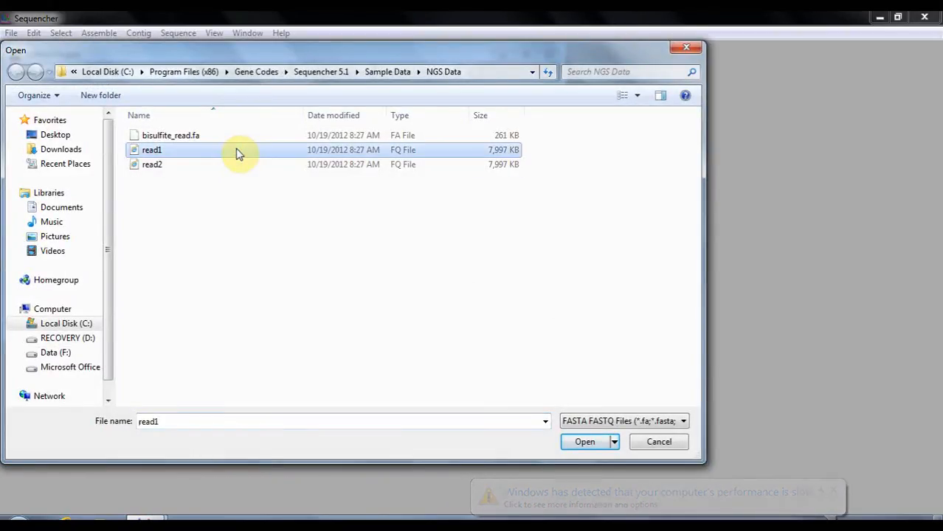
double_click(237, 153)
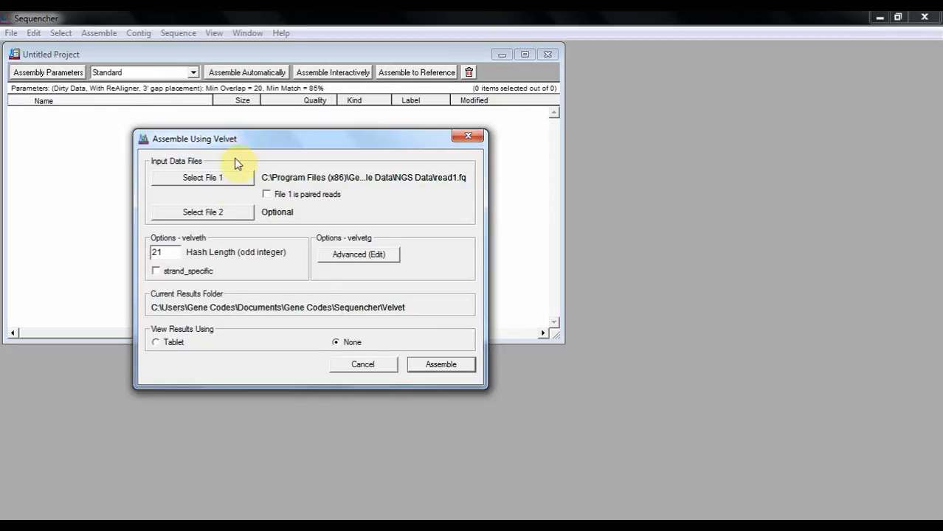
left_click(229, 214)
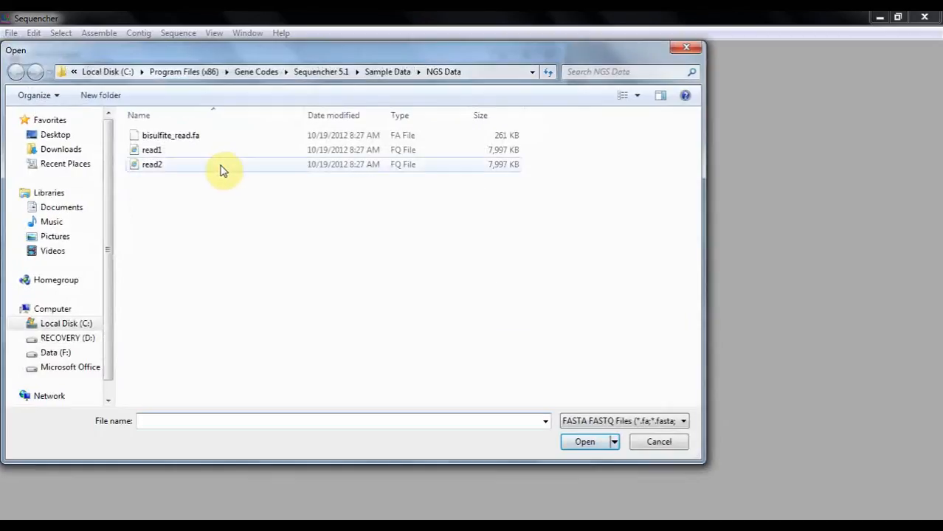
double_click(221, 164)
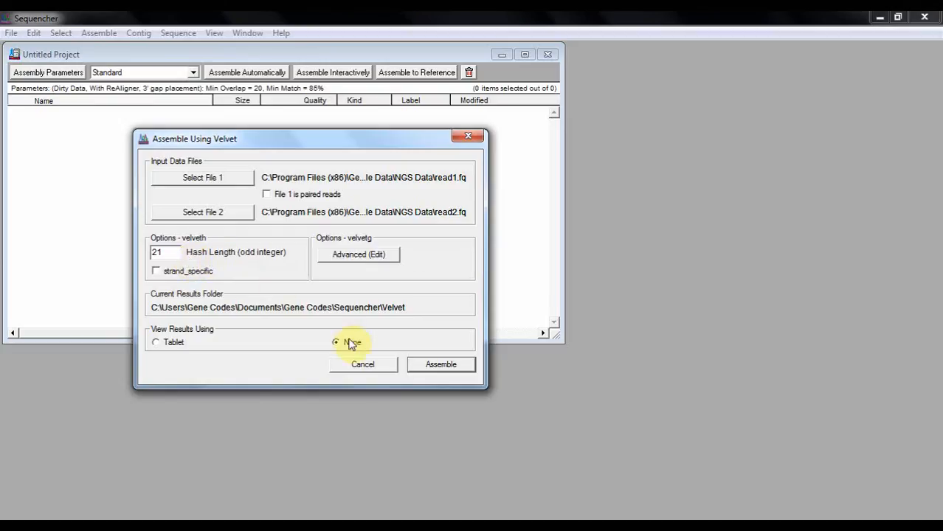
left_click(428, 367)
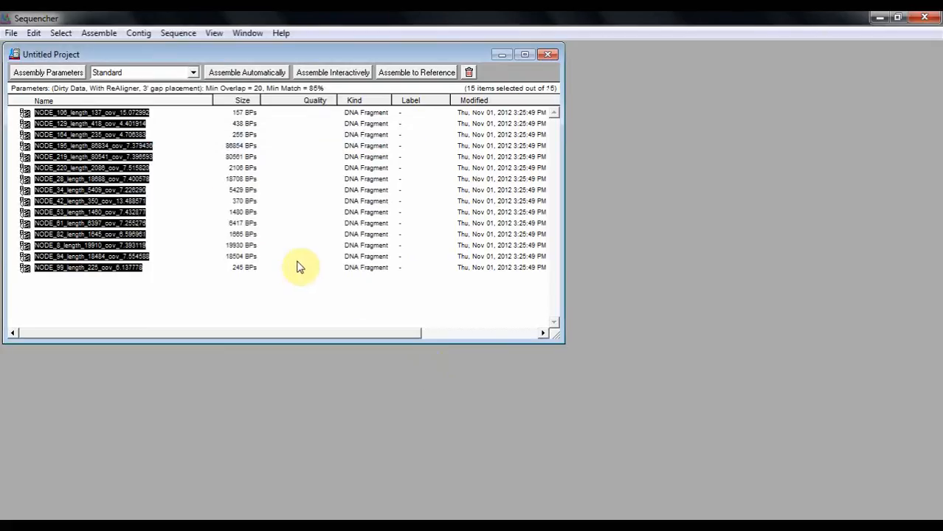
Show the NGS data of fragment NODE_164_length_235_cov_4.706383 in Tablet and display contig 8-2 with increased variant highlighting
left_click(167, 192)
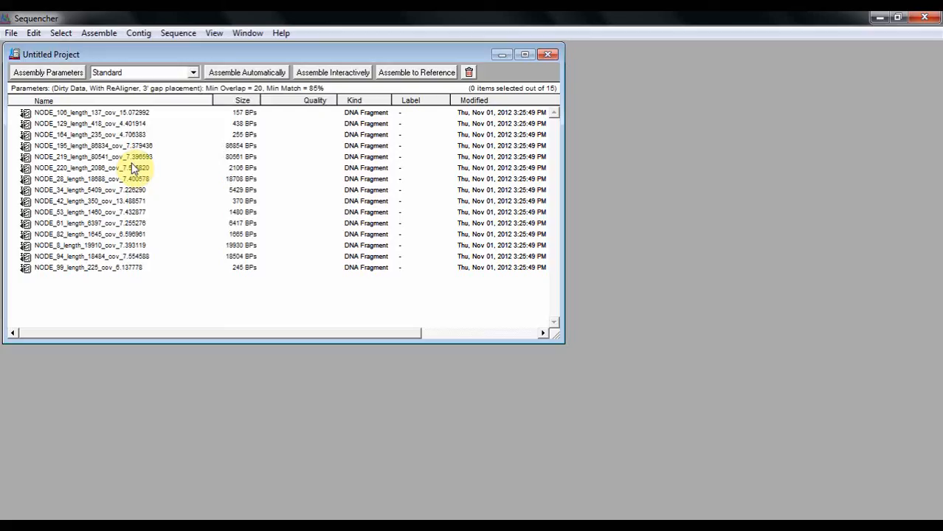
left_click(102, 135)
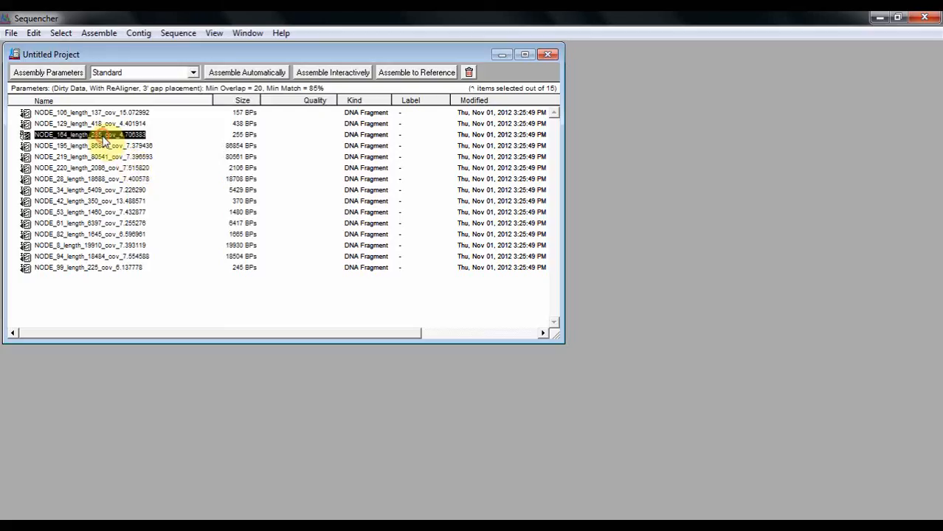
left_click(138, 32)
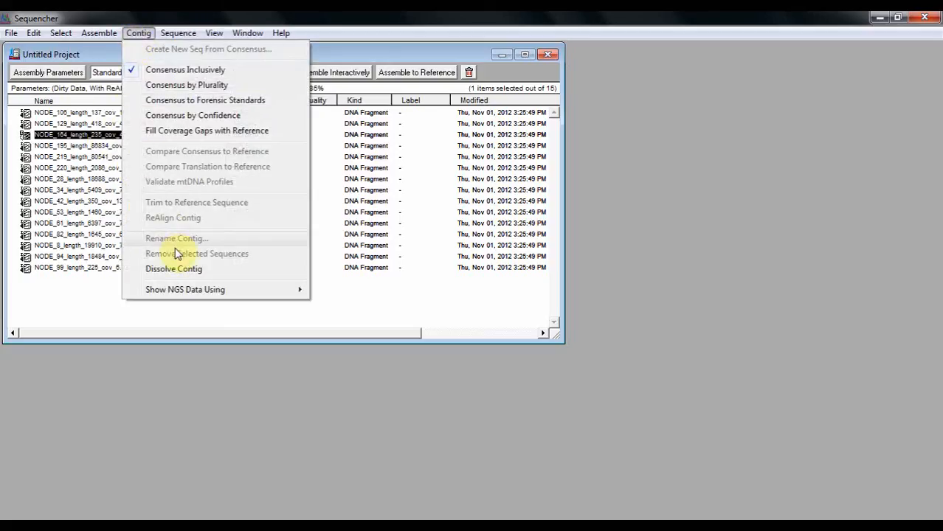
mouse_move(196, 290)
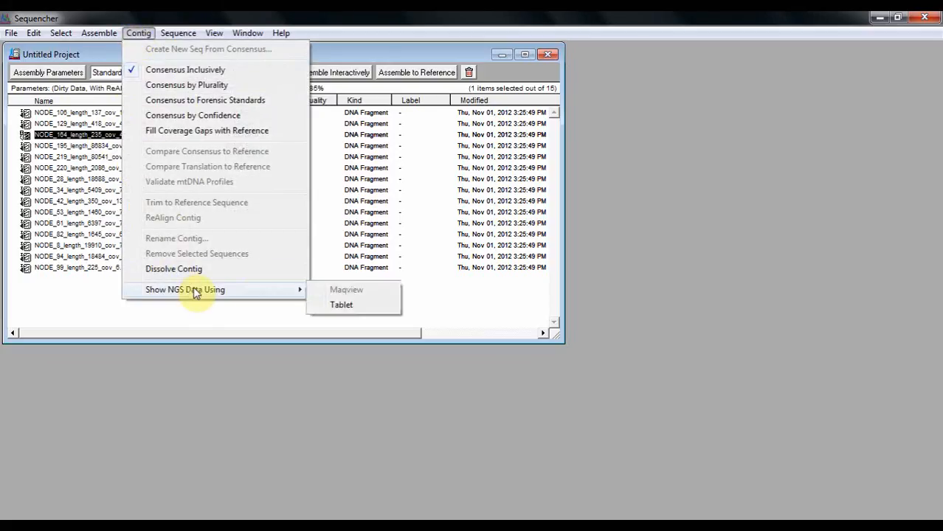
left_click(341, 306)
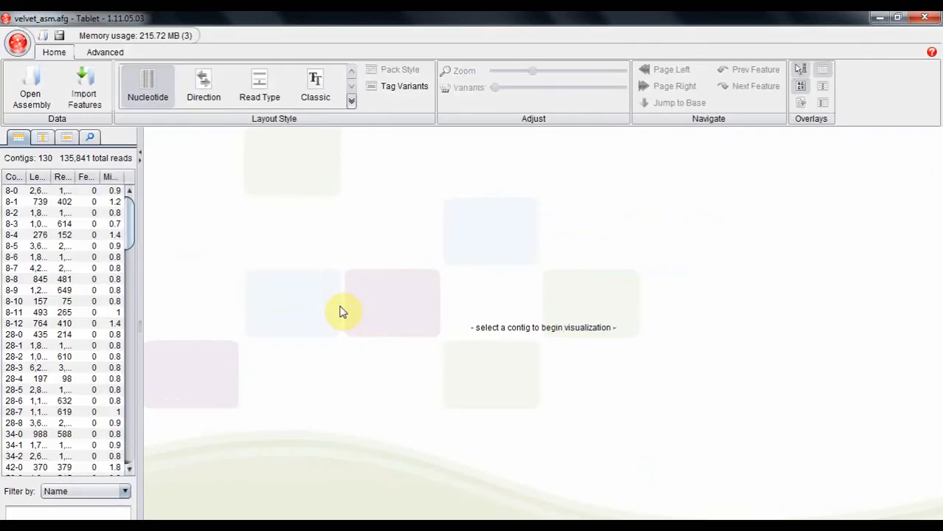
left_click(77, 214)
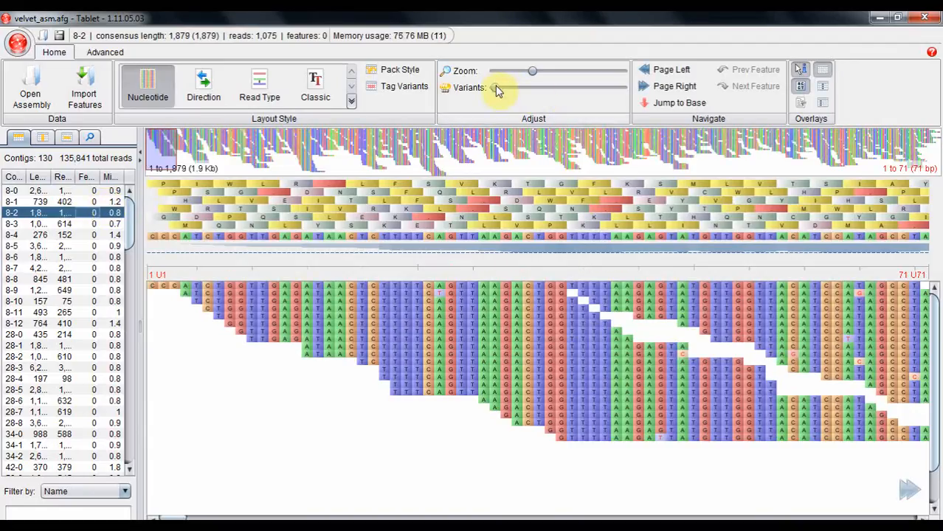
left_click_drag(496, 87, 598, 100)
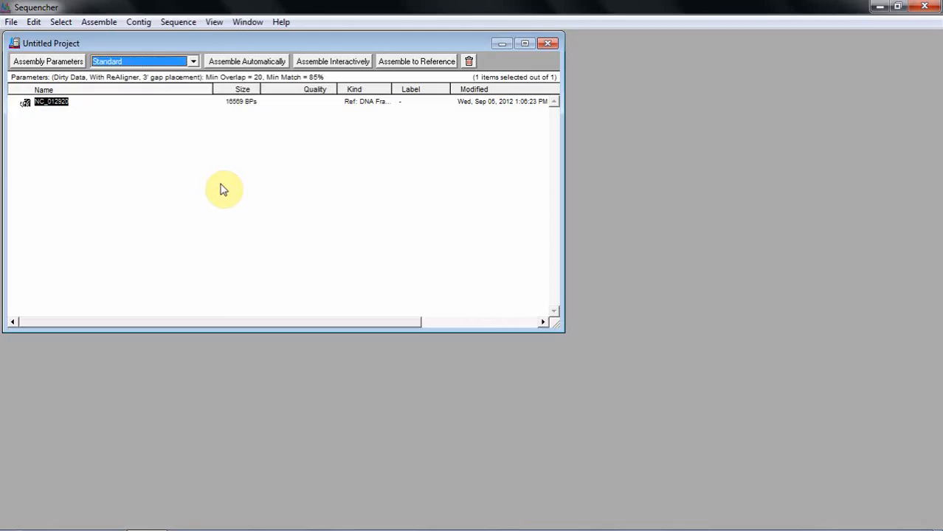
Switch the Sequencher assembly mode to Multiplex ID and start a GSNAP alignment of data files to reference NC_012920
left_click(191, 63)
left_click(172, 97)
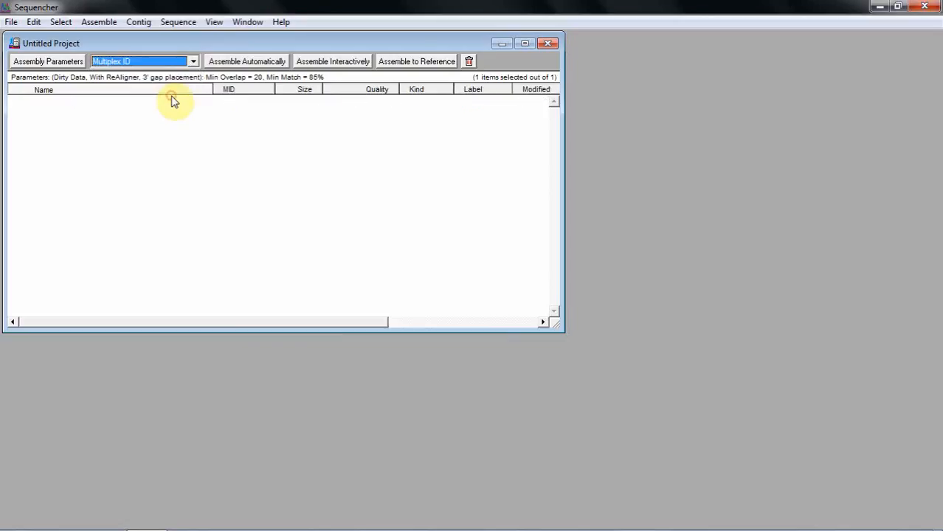
left_click(99, 22)
mouse_move(151, 172)
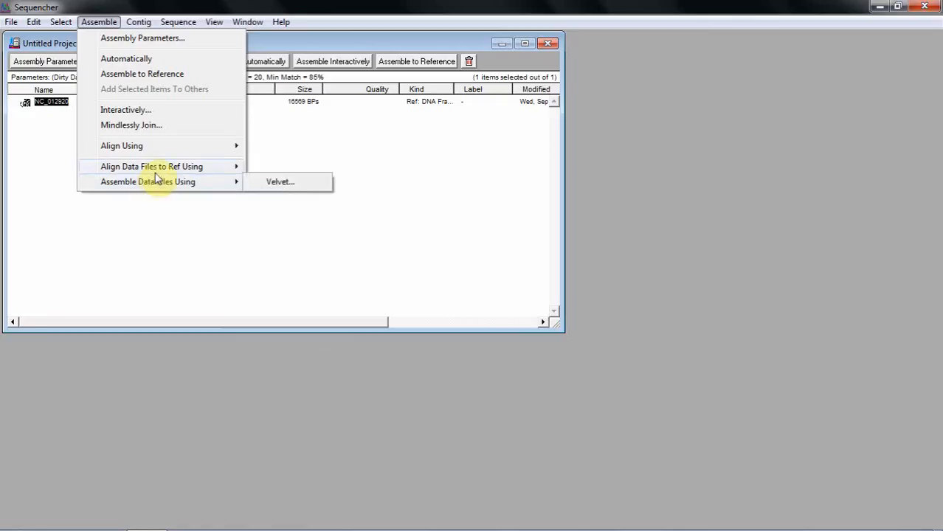
left_click(275, 183)
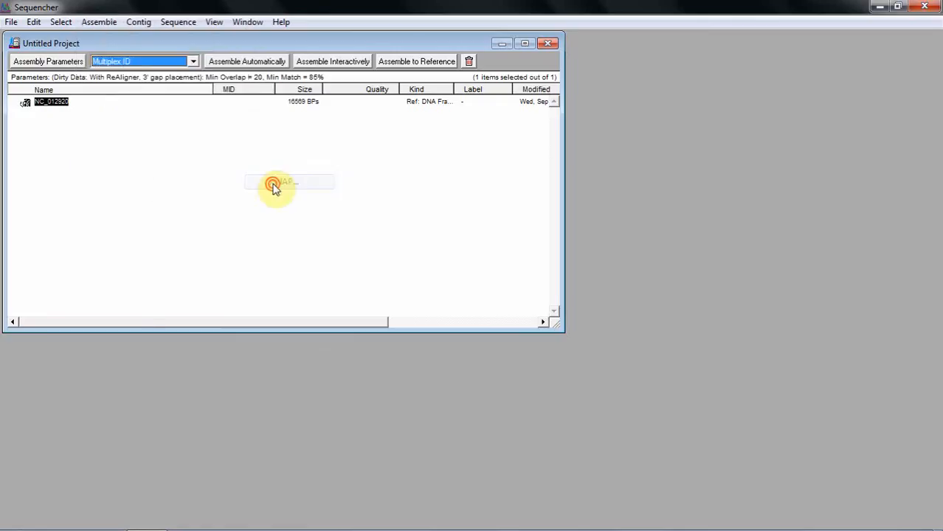
Load MID-Reads1.fasta and MID-Reads2.fasta as the two reads files and MID-list.txt as the barcodes file
left_click(246, 164)
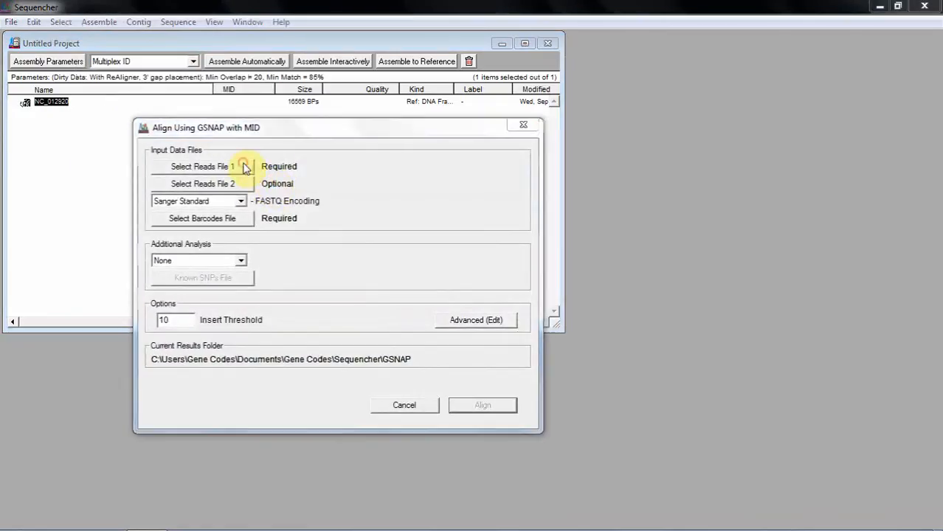
double_click(236, 130)
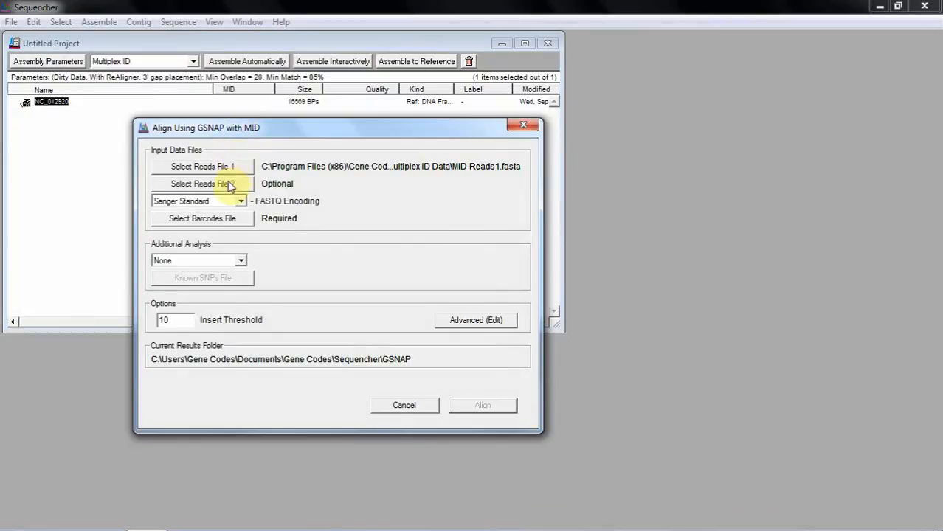
left_click(219, 184)
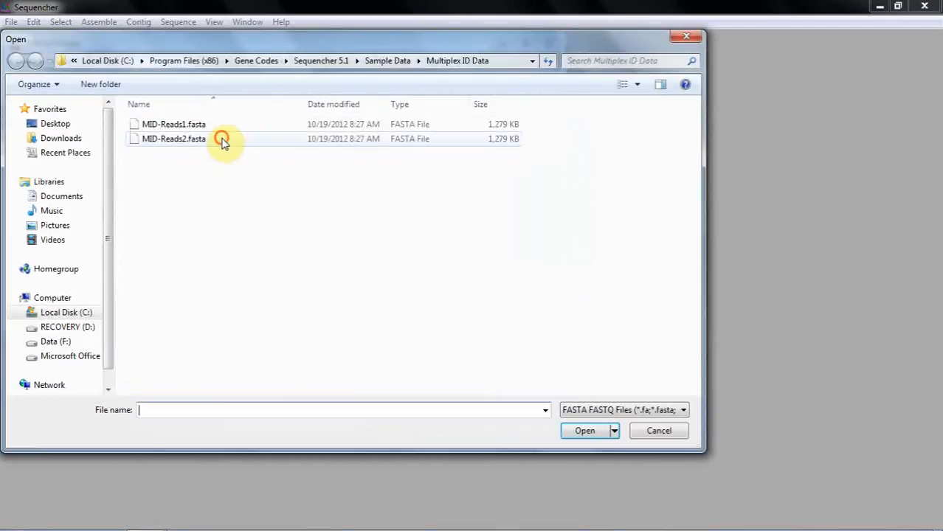
double_click(222, 141)
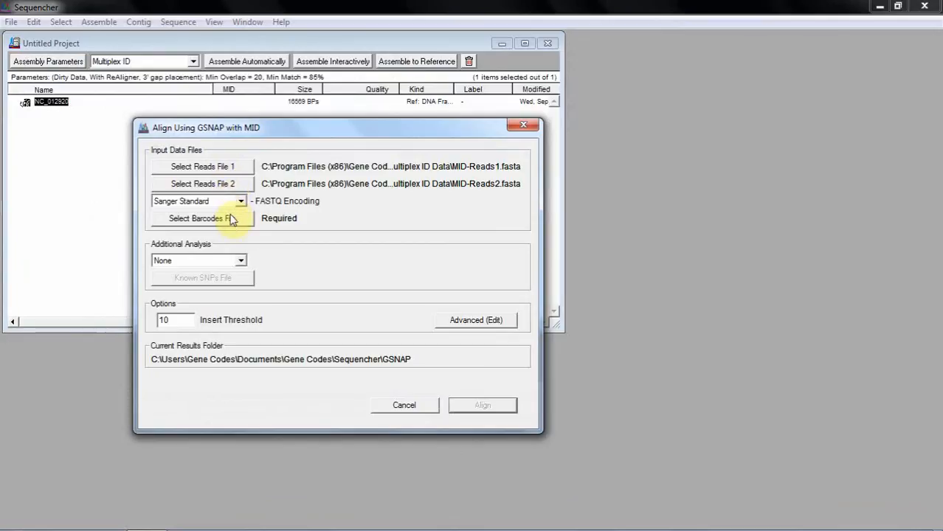
left_click(231, 218)
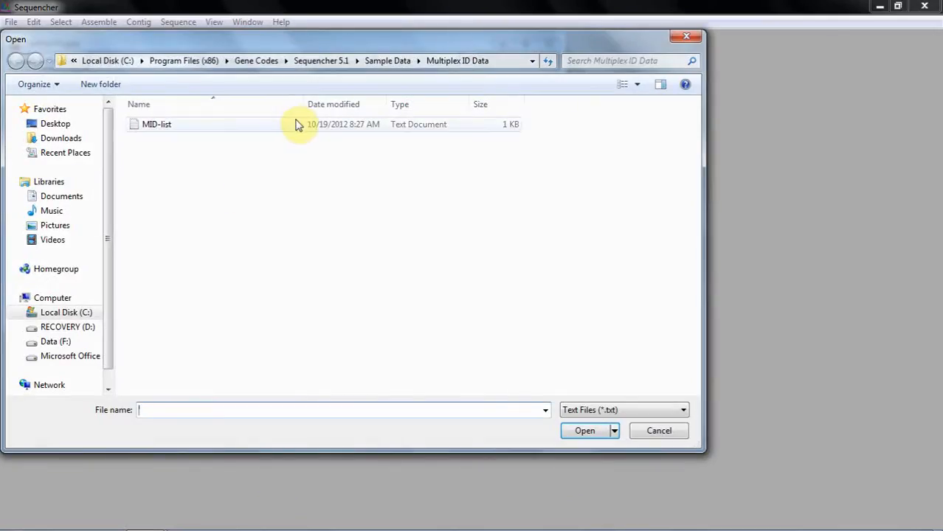
double_click(296, 125)
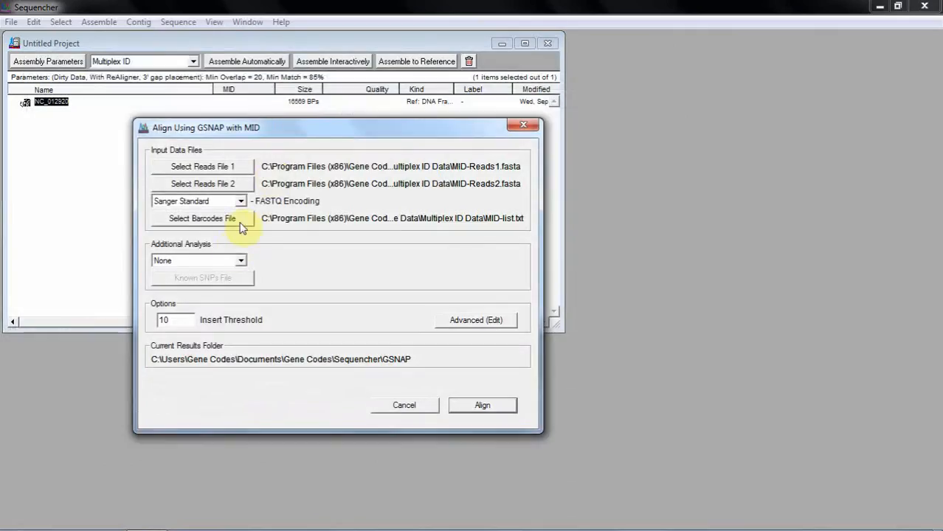
Run the multiplex GSNAP alignment with additional analysis kept at None and open its status report
left_click(240, 261)
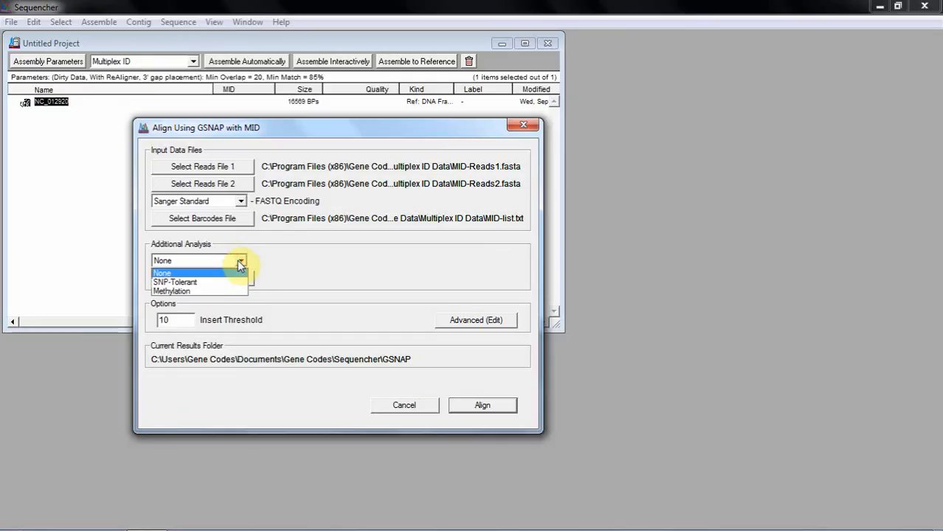
left_click(237, 260)
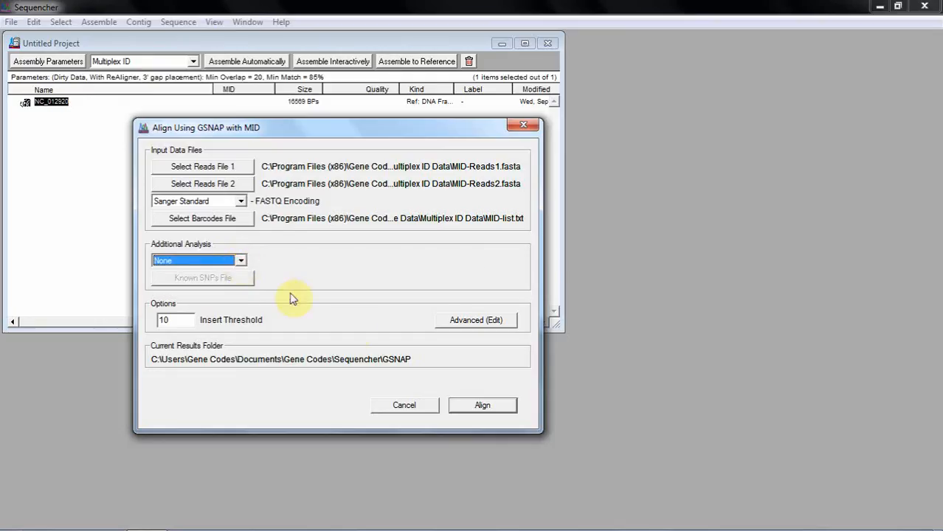
left_click(480, 403)
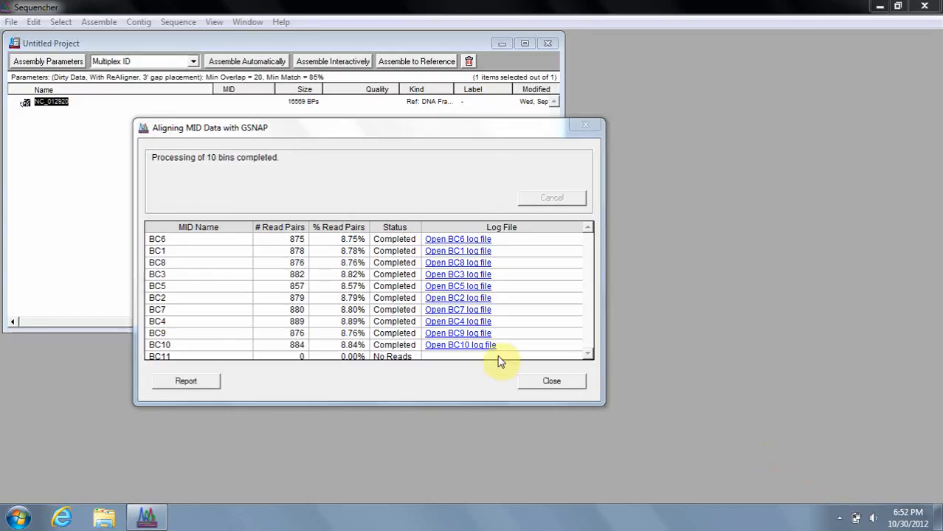
left_click(193, 382)
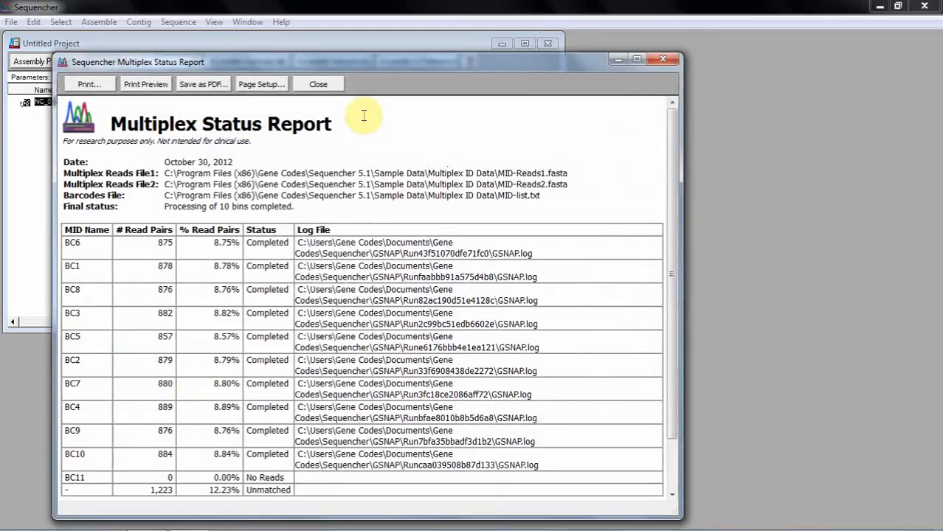
Close the multiplex status report and alignment results, and compare the consensus of all the GSNAP-aligned contigs to reference NC_012920
left_click(318, 85)
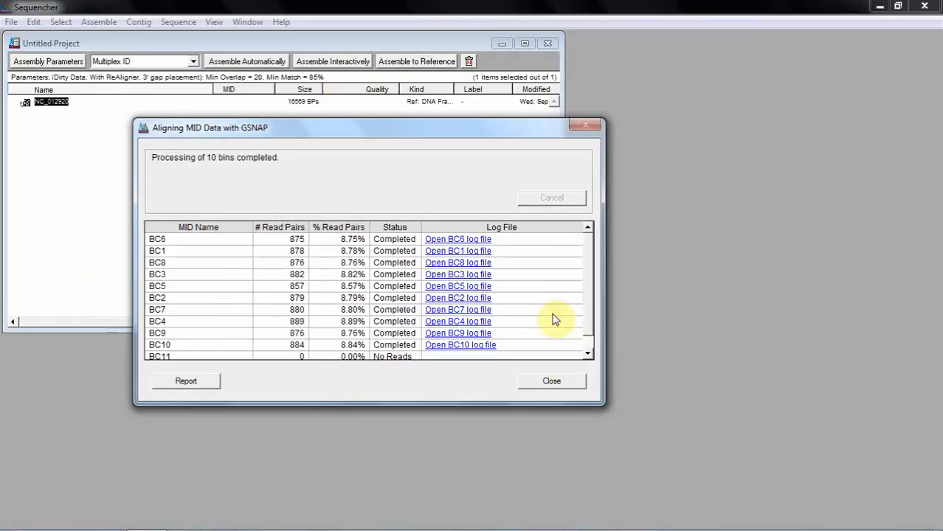
left_click(555, 381)
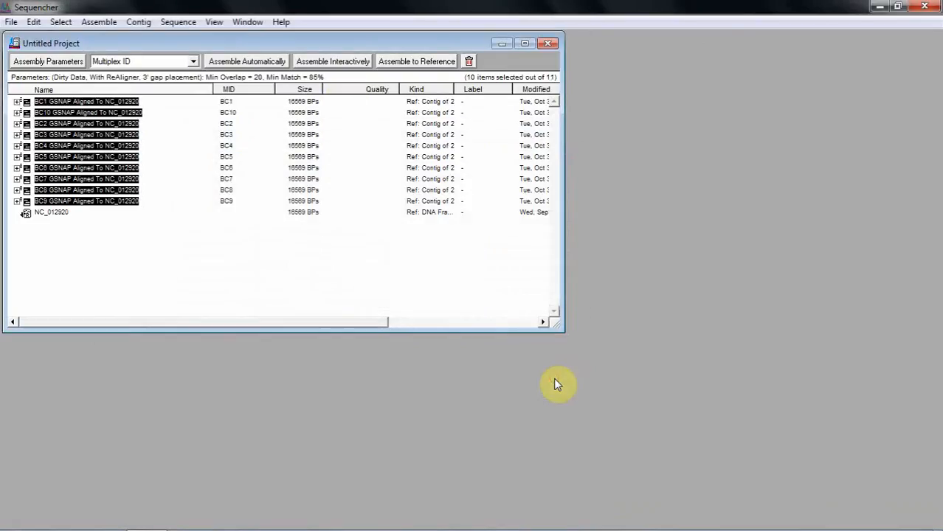
left_click(59, 217, "ctrl")
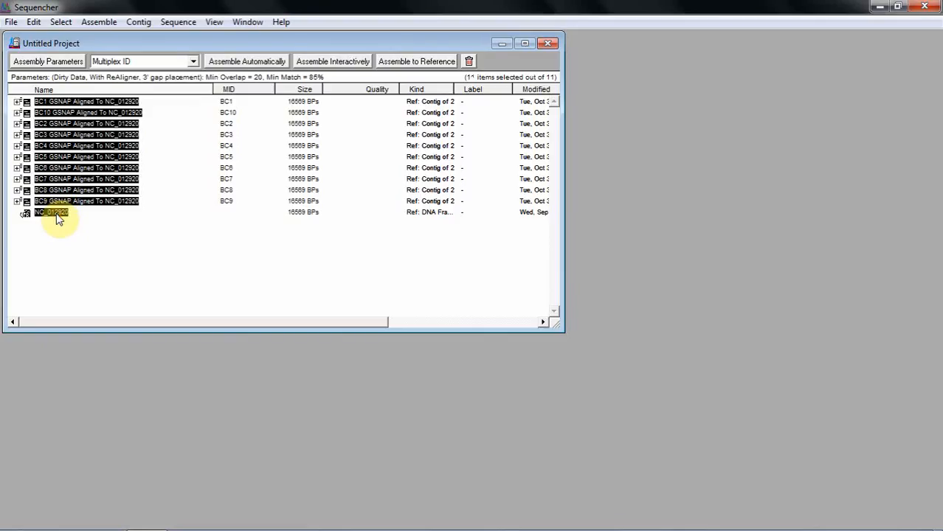
left_click(149, 23)
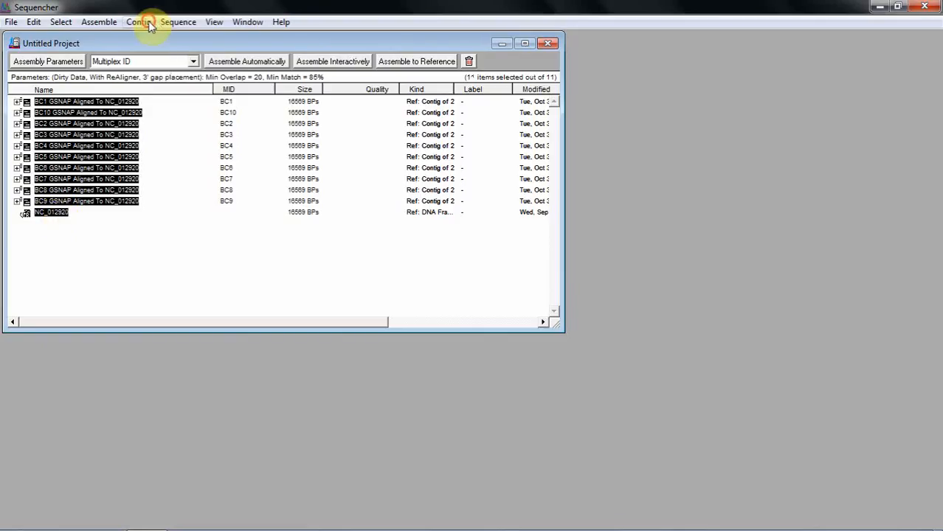
left_click(189, 141)
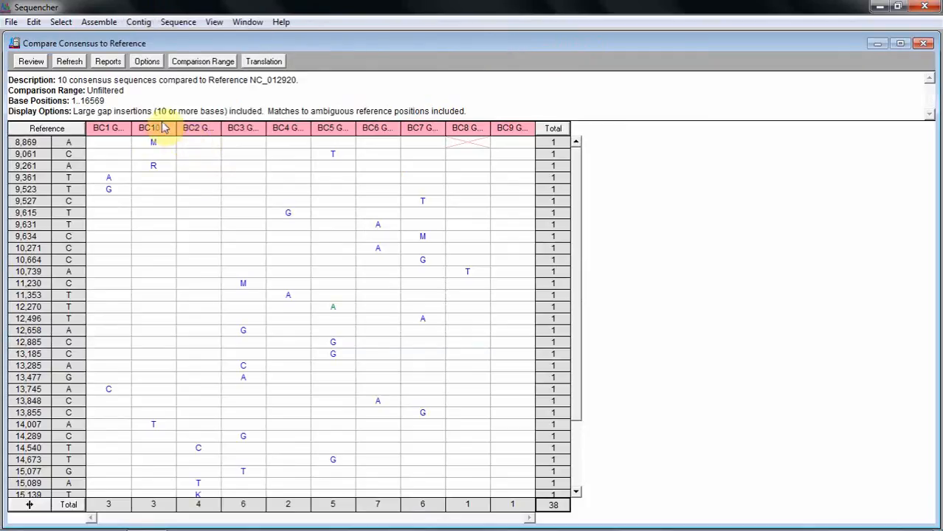
Refresh the comparison table and open a Variance Detail Report covering the entire table
left_click(78, 63)
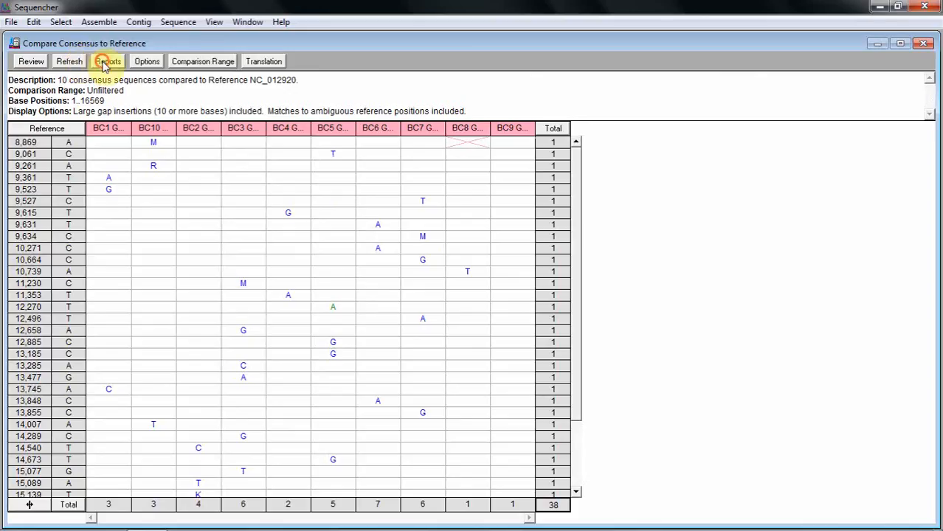
left_click(104, 64)
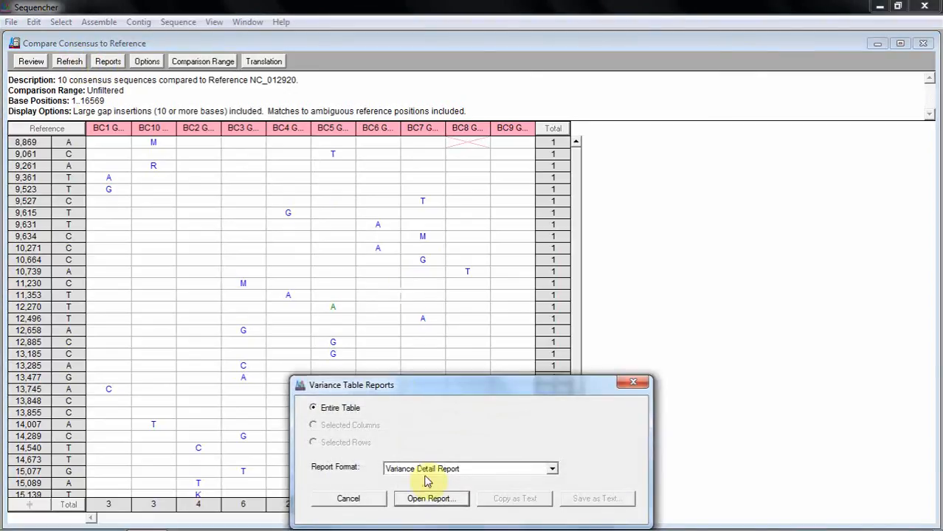
left_click(552, 469)
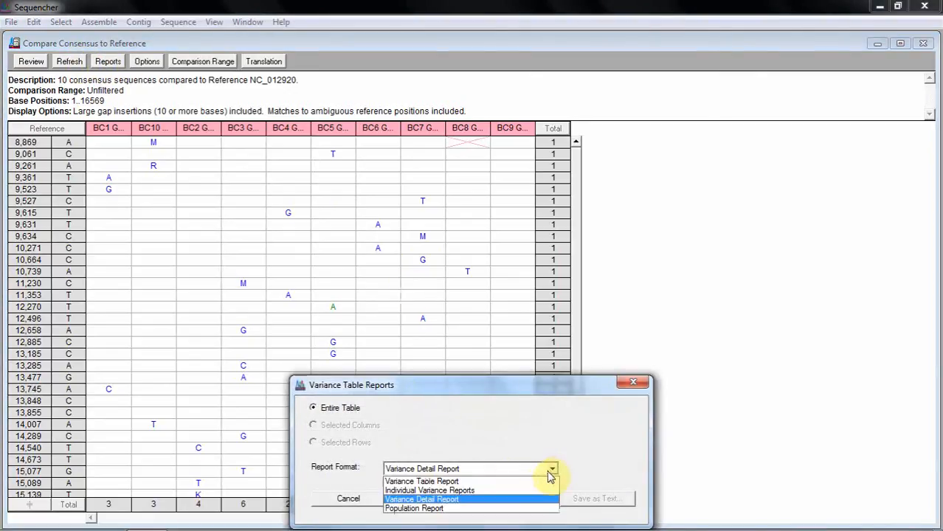
left_click(505, 500)
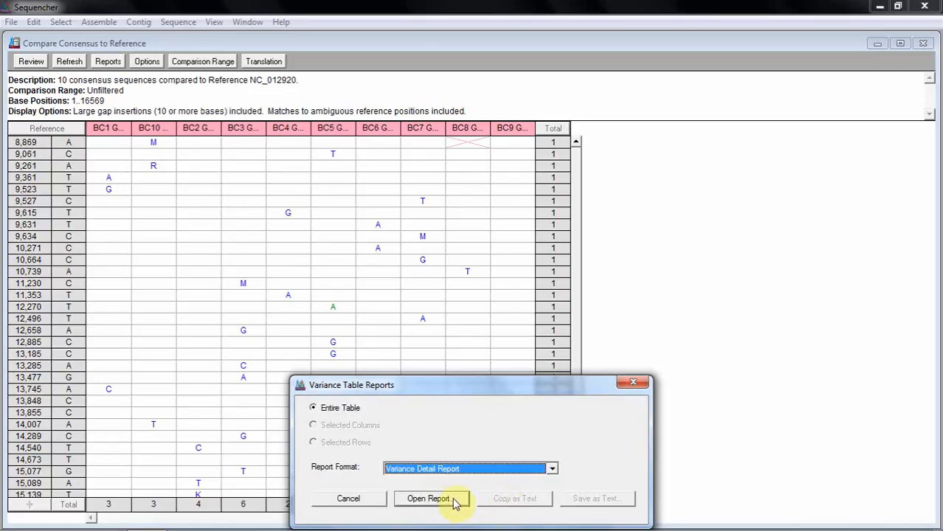
left_click(441, 501)
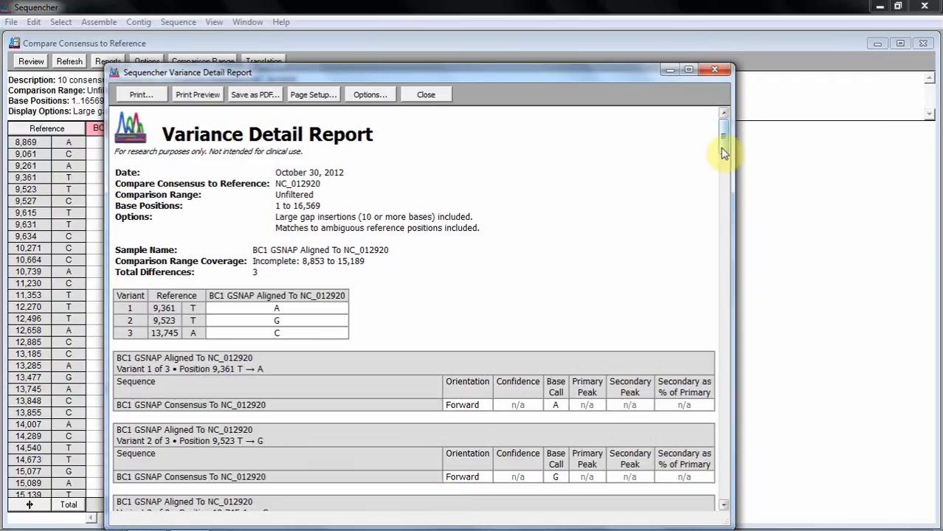
Read through the Variance Detail Report down to the BC3 variants, and close the report and the comparison table
left_click_drag(724, 153, 726, 262)
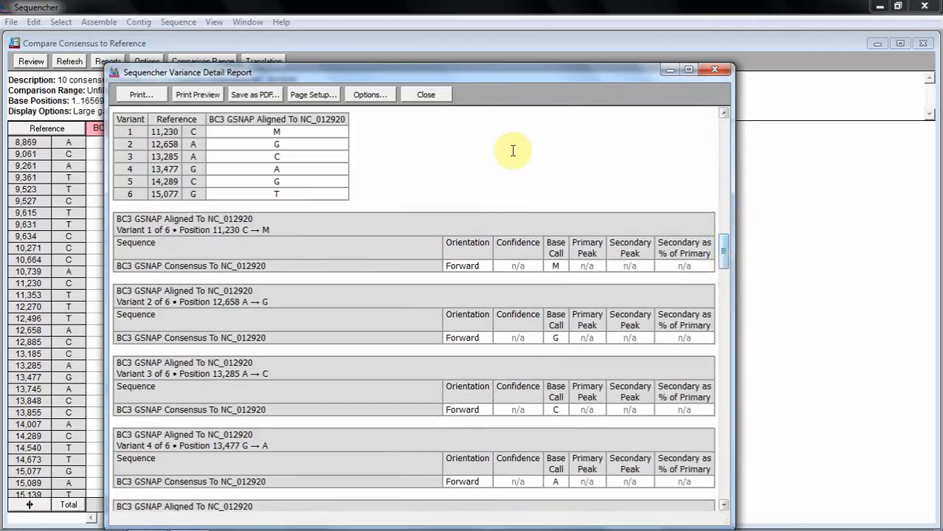
left_click(429, 94)
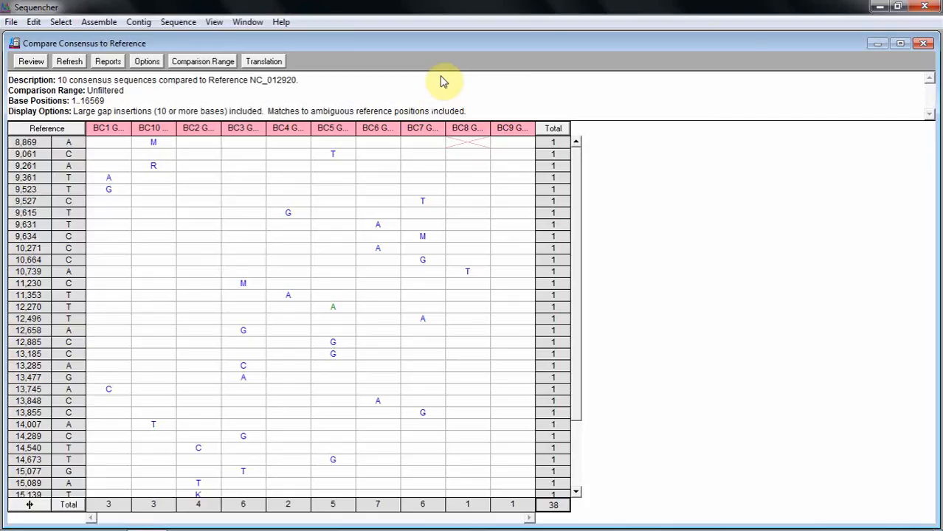
left_click(923, 44)
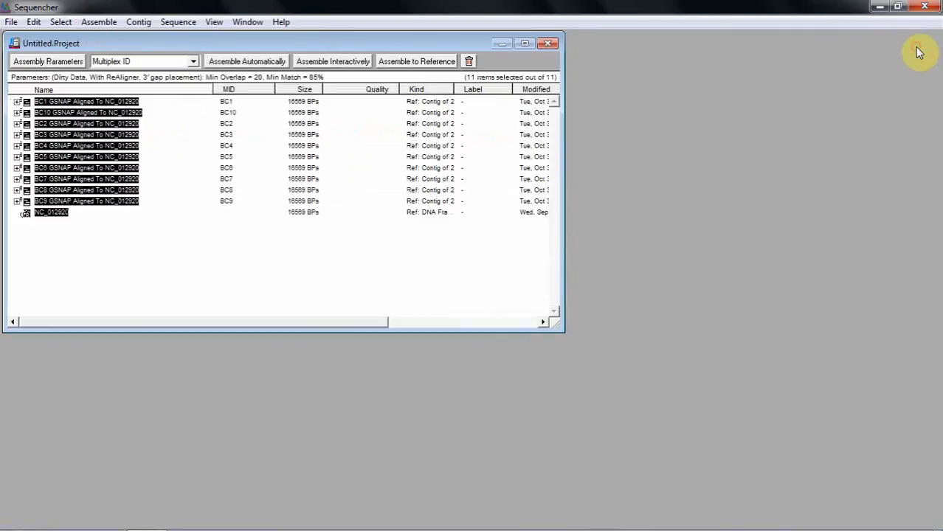
Show the NGS data of the contig BC4 GSNAP Aligned To NC_012920 in Tablet
left_click(169, 150)
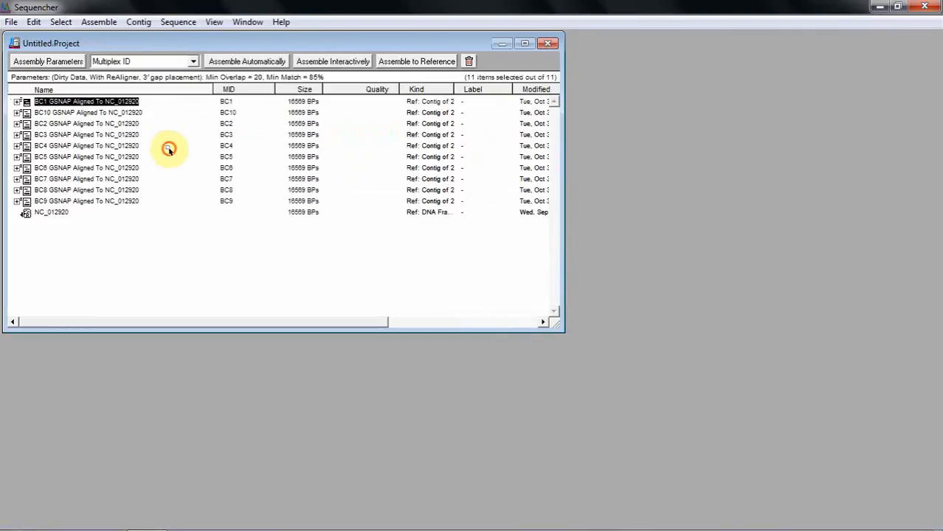
left_click(130, 146)
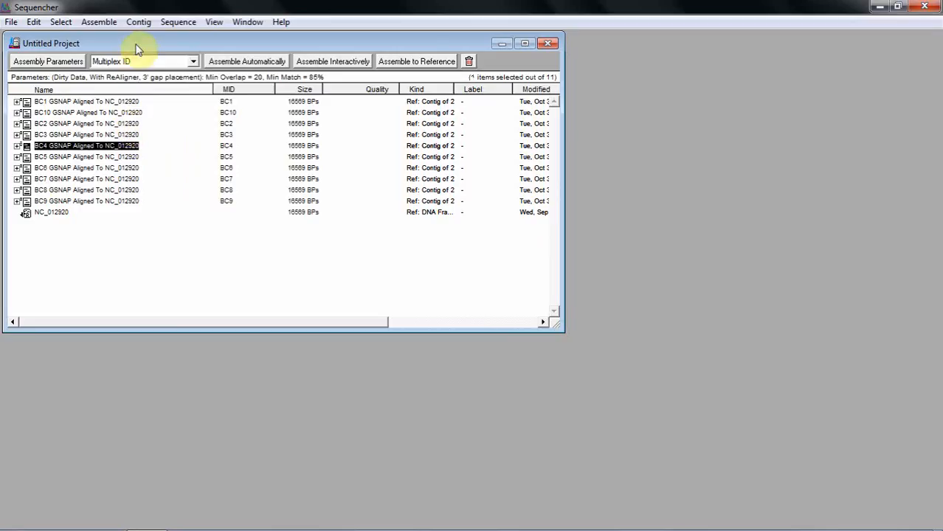
left_click(147, 23)
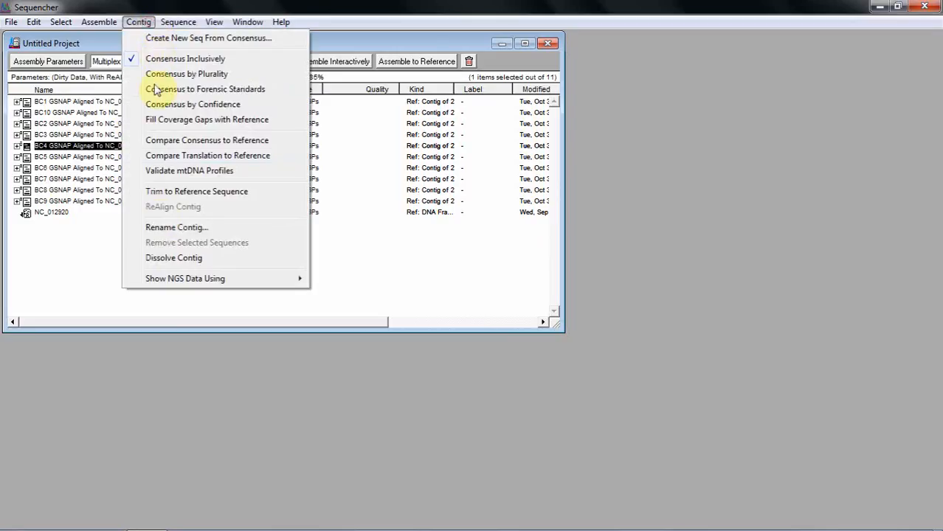
mouse_move(171, 280)
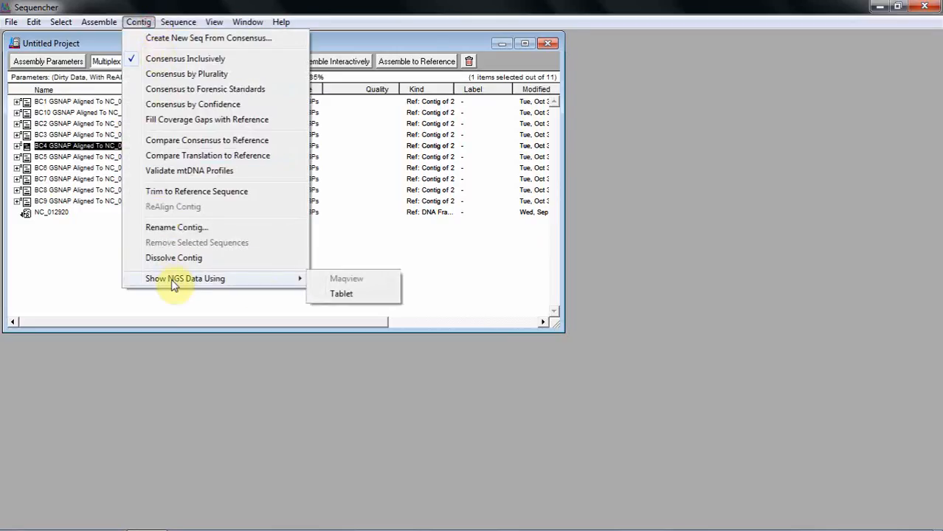
left_click(338, 296)
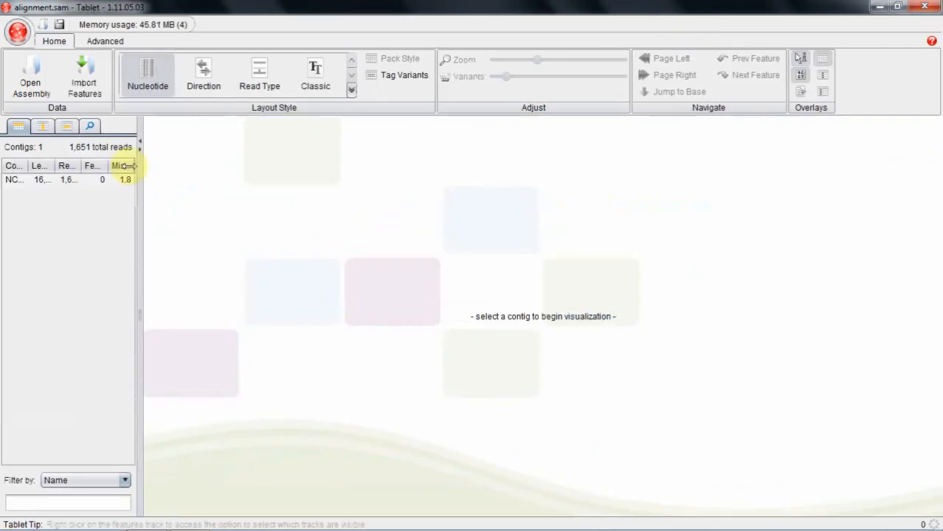
Display contig NC_012920 in the region of about bases 11,468 to 11,550 and slightly increase the variant highlighting
left_click(78, 181)
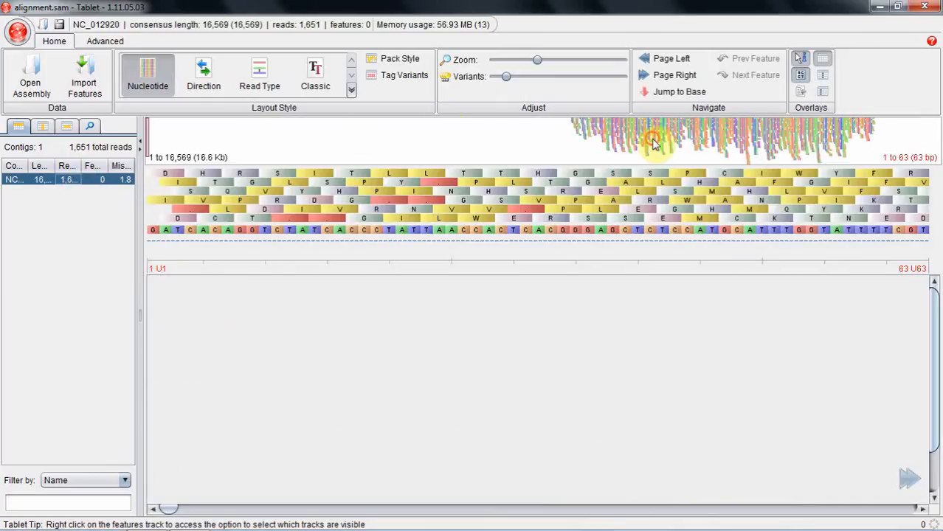
left_click(652, 143)
left_click(699, 143)
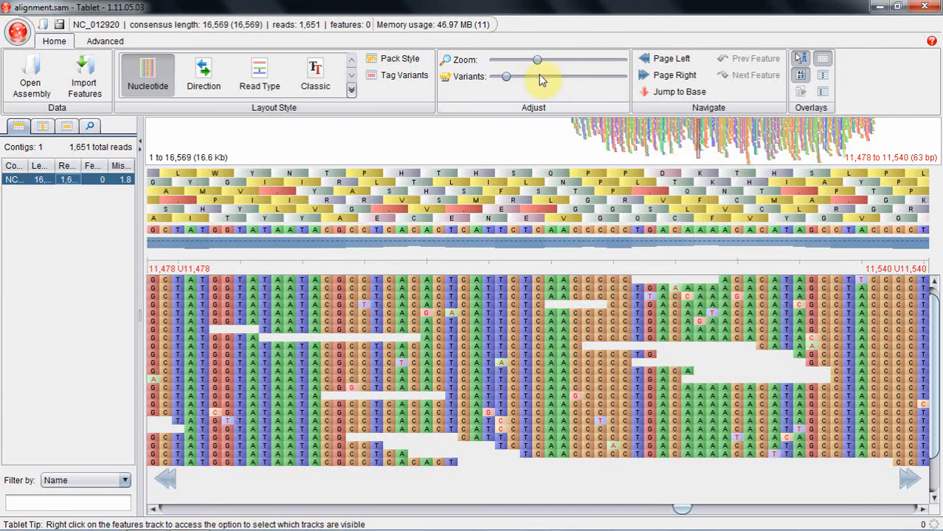
mouse_move(509, 81)
left_mouse_down()
mouse_move(569, 69)
mouse_move(577, 79)
mouse_move(554, 63)
mouse_move(583, 61)
mouse_move(528, 62)
mouse_move(533, 79)
mouse_move(511, 78)
left_mouse_up()
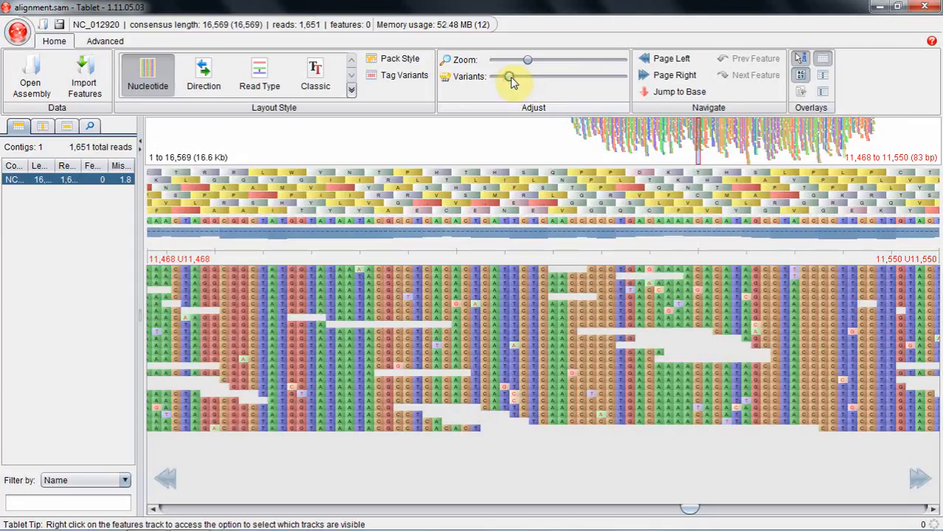